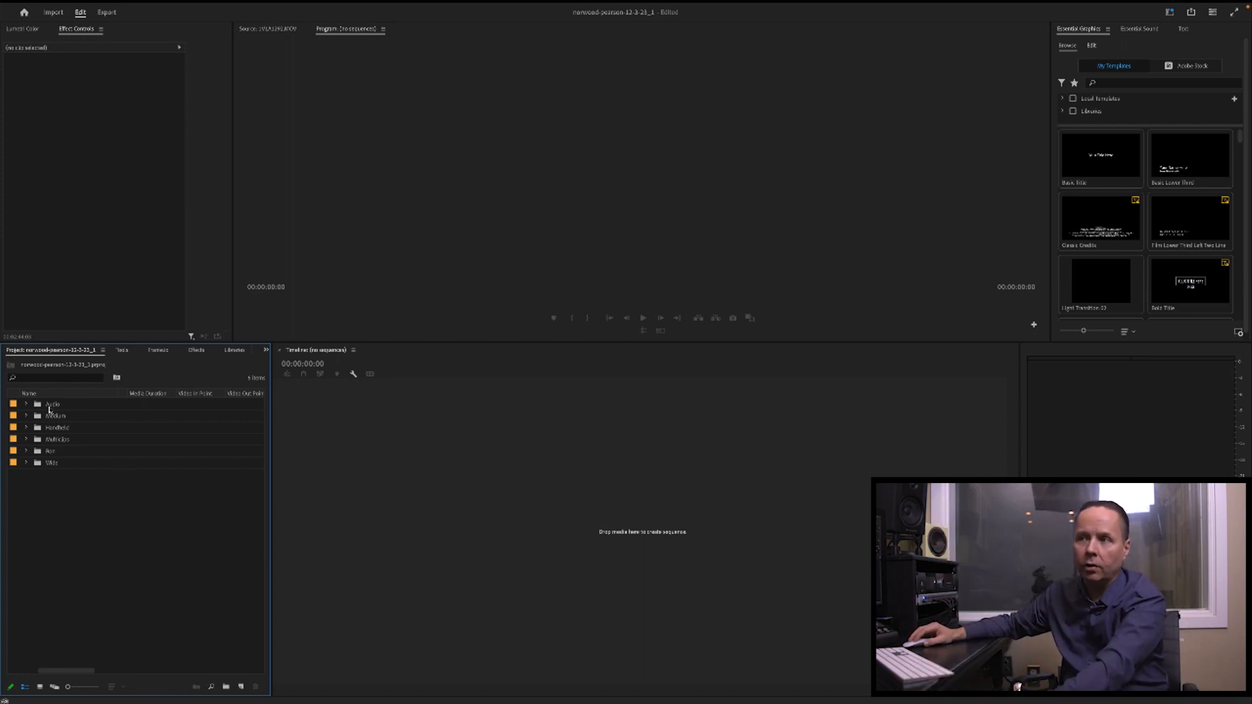
# Step: Expand the Audio and Medium bins and examine the audio takes and the blue-labelled Medium clips
pyautogui.click(27, 405)
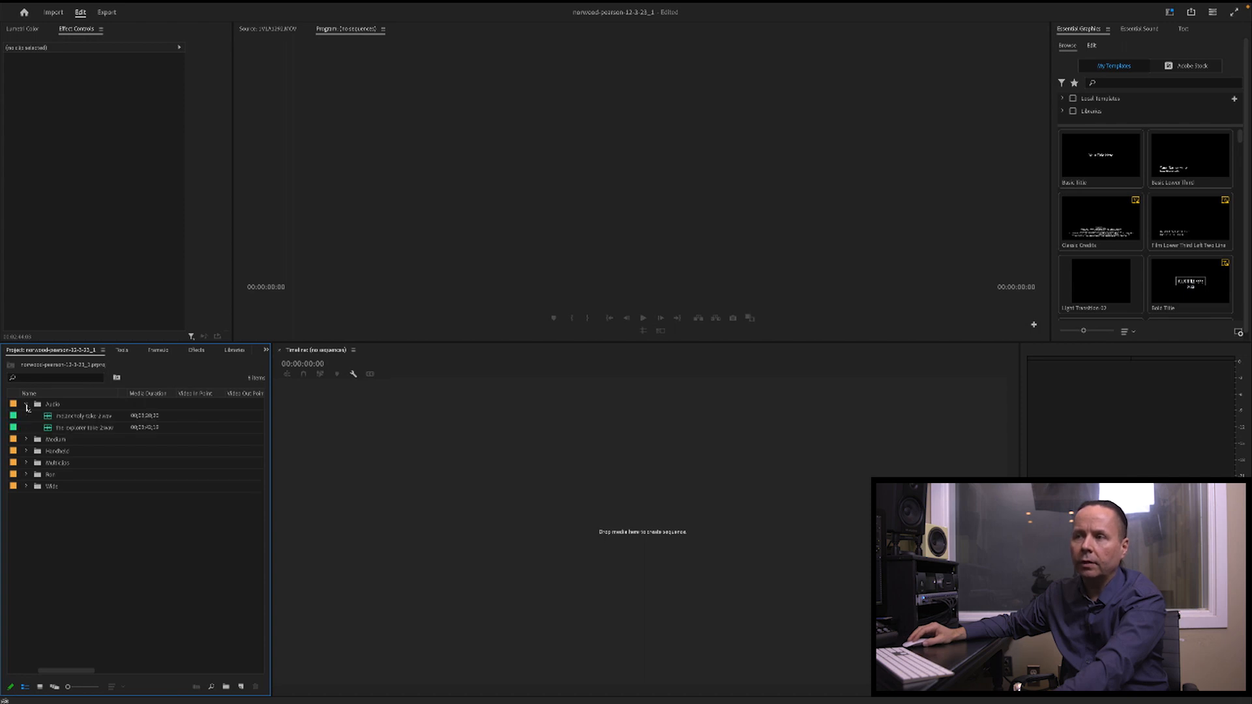
pyautogui.click(75, 430)
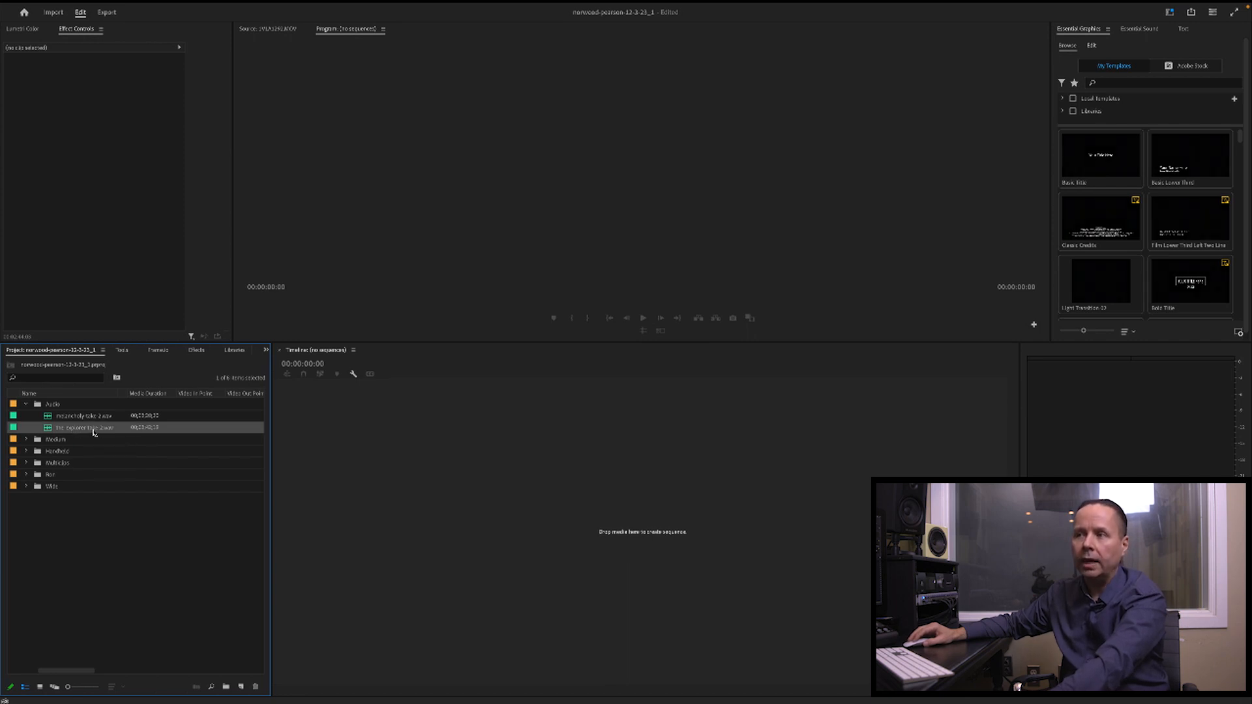
pyautogui.click(26, 440)
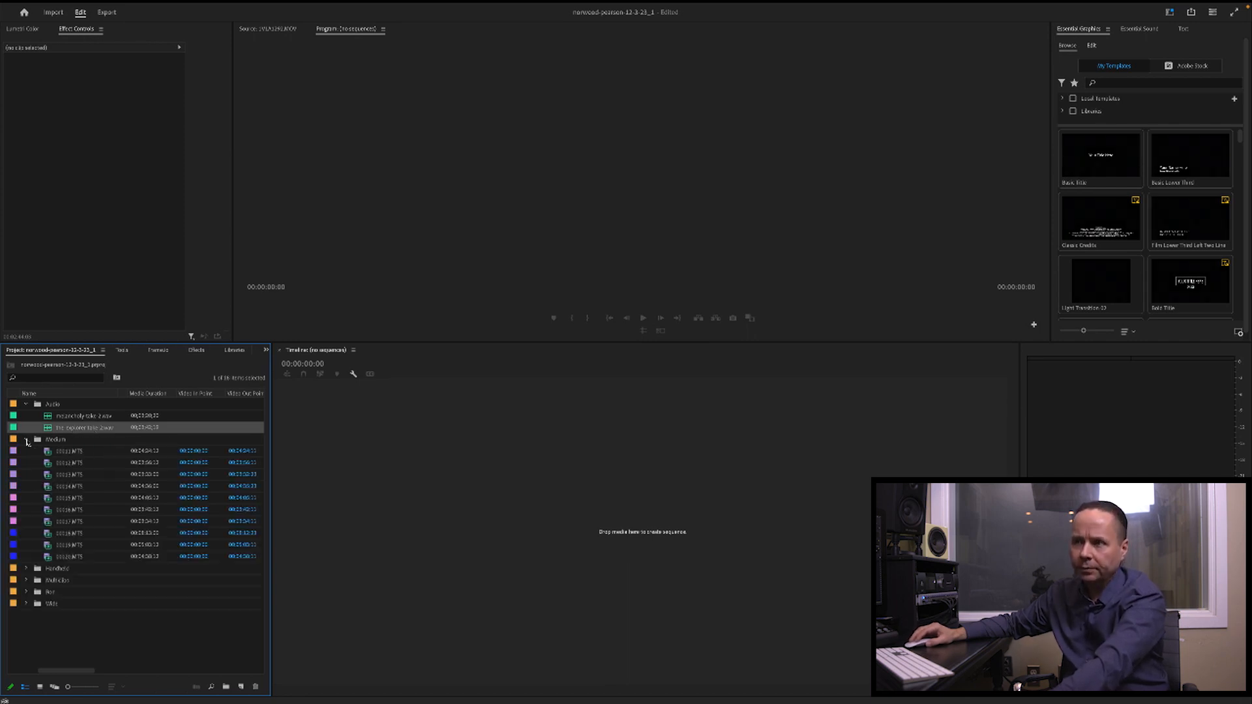
pyautogui.click(49, 535)
pyautogui.click(47, 547)
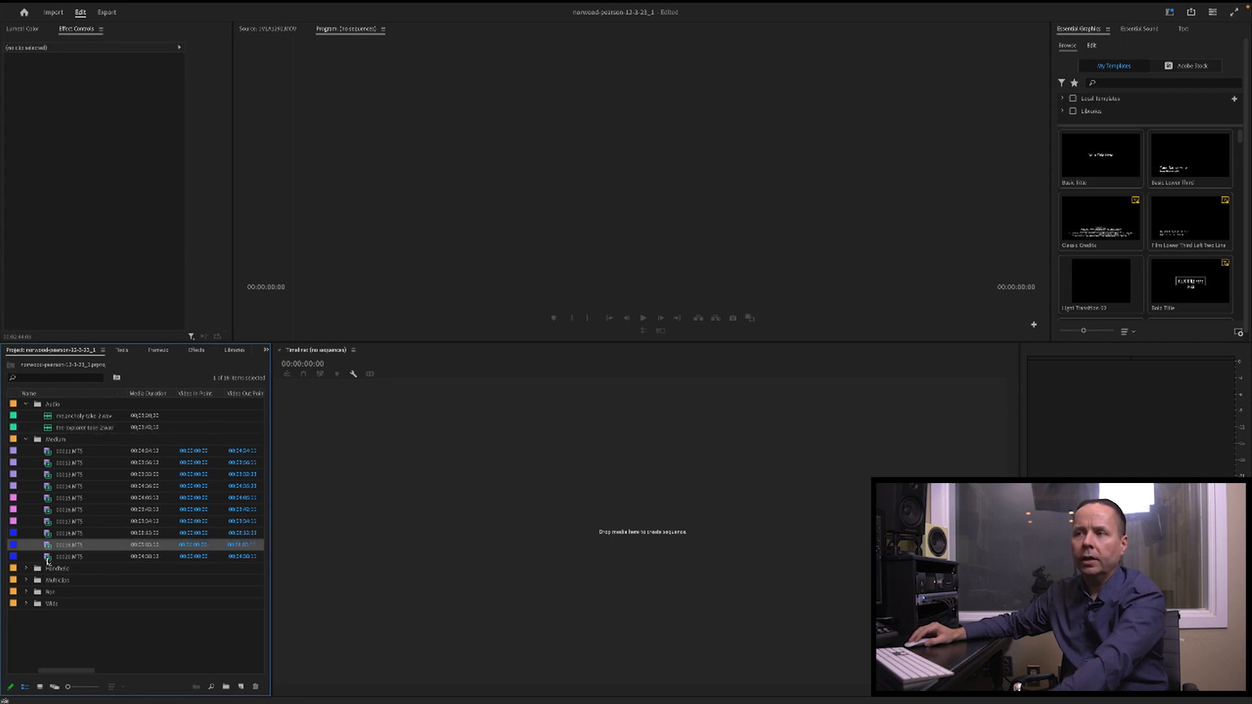
pyautogui.click(47, 558)
pyautogui.click(49, 535)
pyautogui.click(48, 548)
pyautogui.click(47, 558)
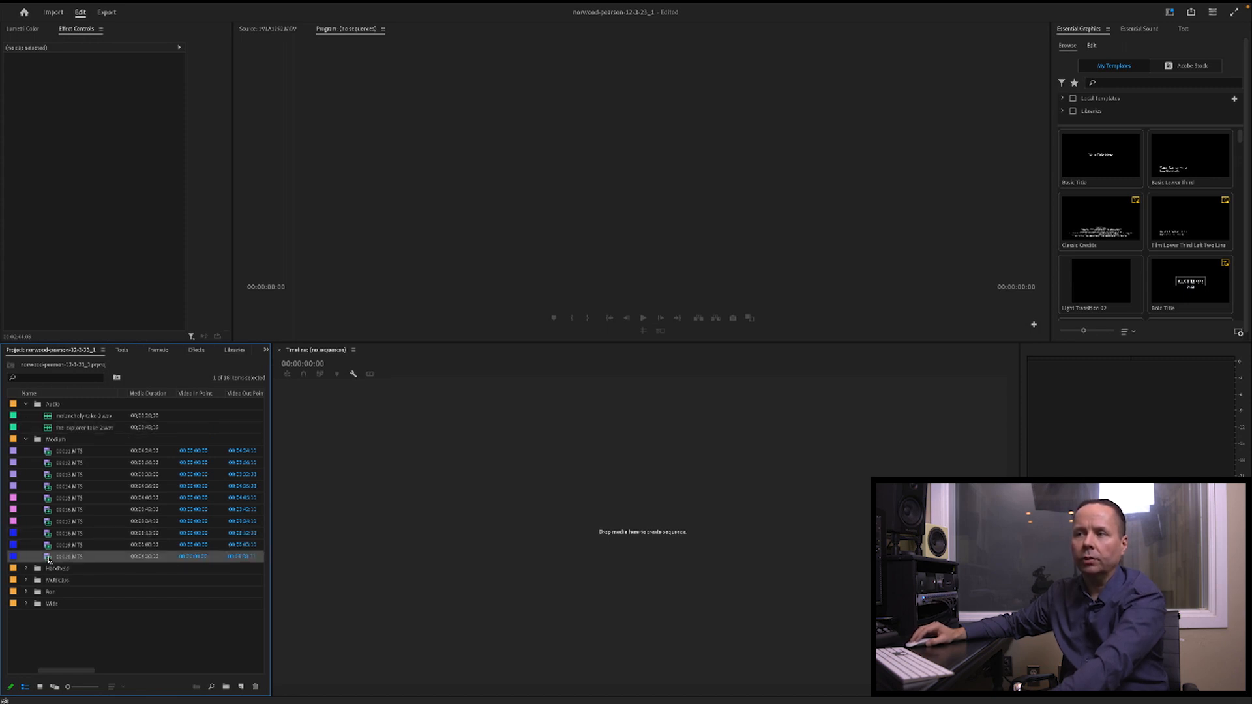
pyautogui.click(47, 533)
pyautogui.click(48, 546)
pyautogui.click(48, 557)
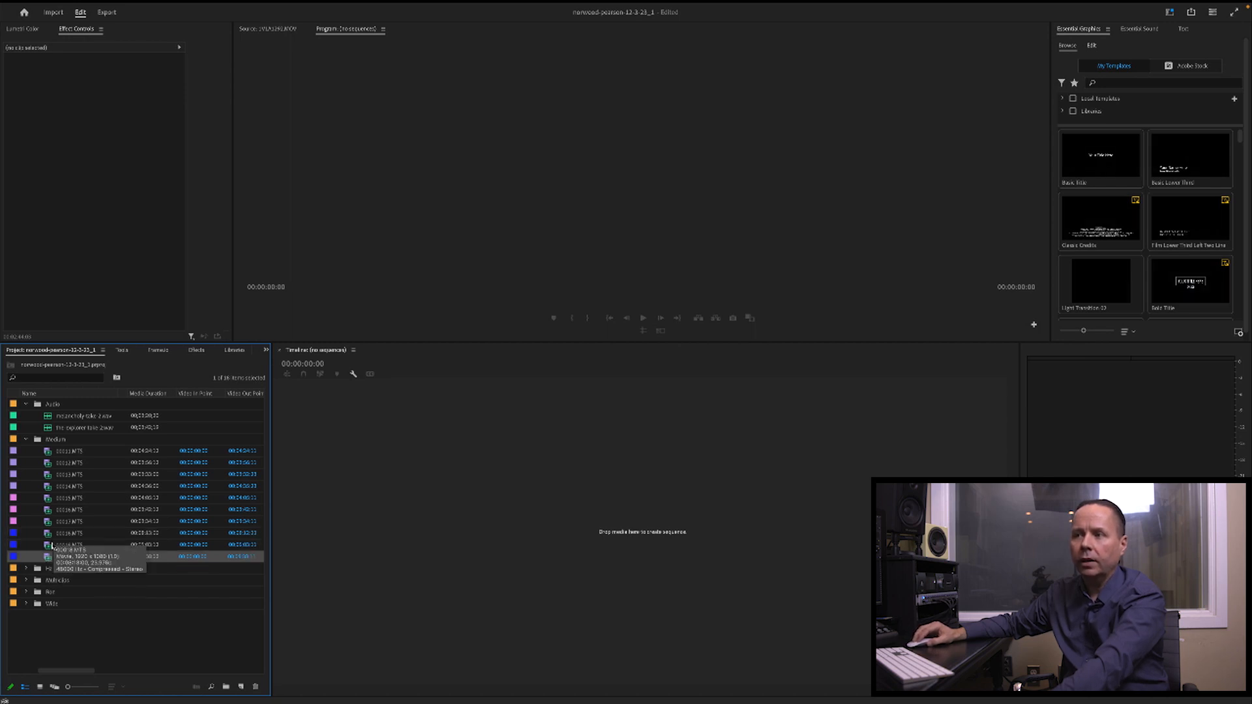
# Step: Expand the Handheld and Wide bins and look through their colour-labelled clips
pyautogui.click(26, 568)
pyautogui.scroll(-2, 73, 545)
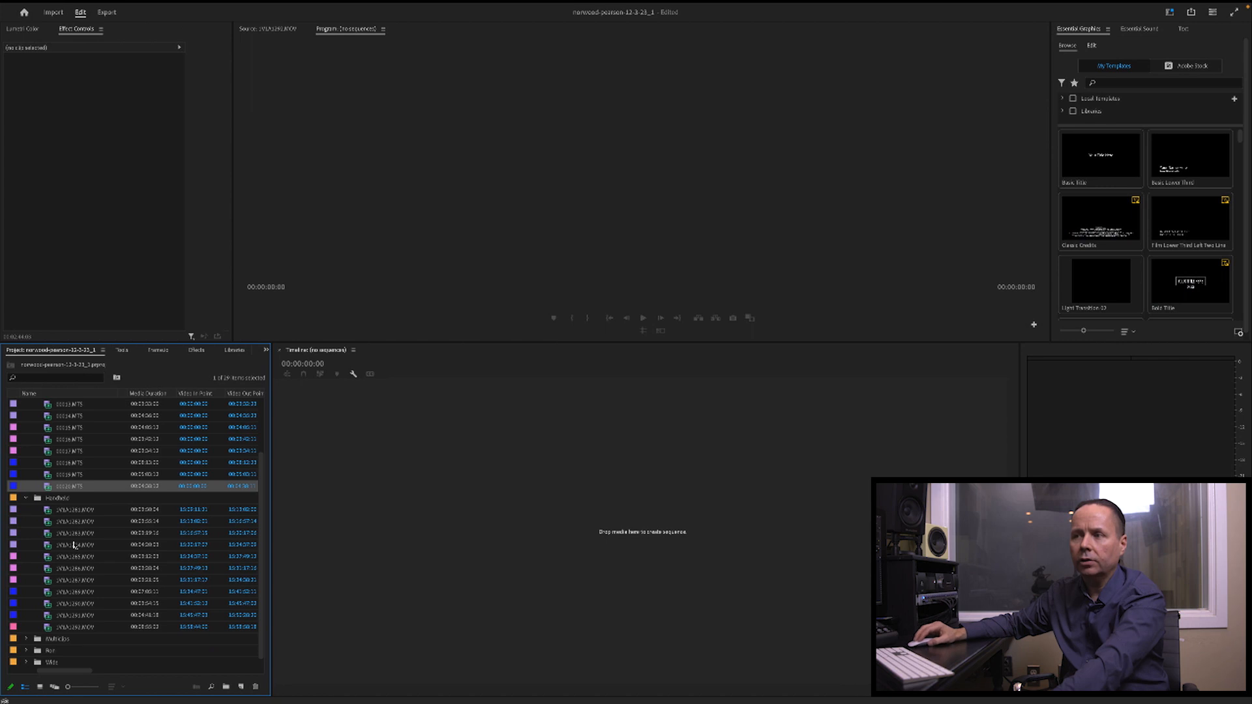
pyautogui.click(26, 662)
pyautogui.scroll(-3, 59, 635)
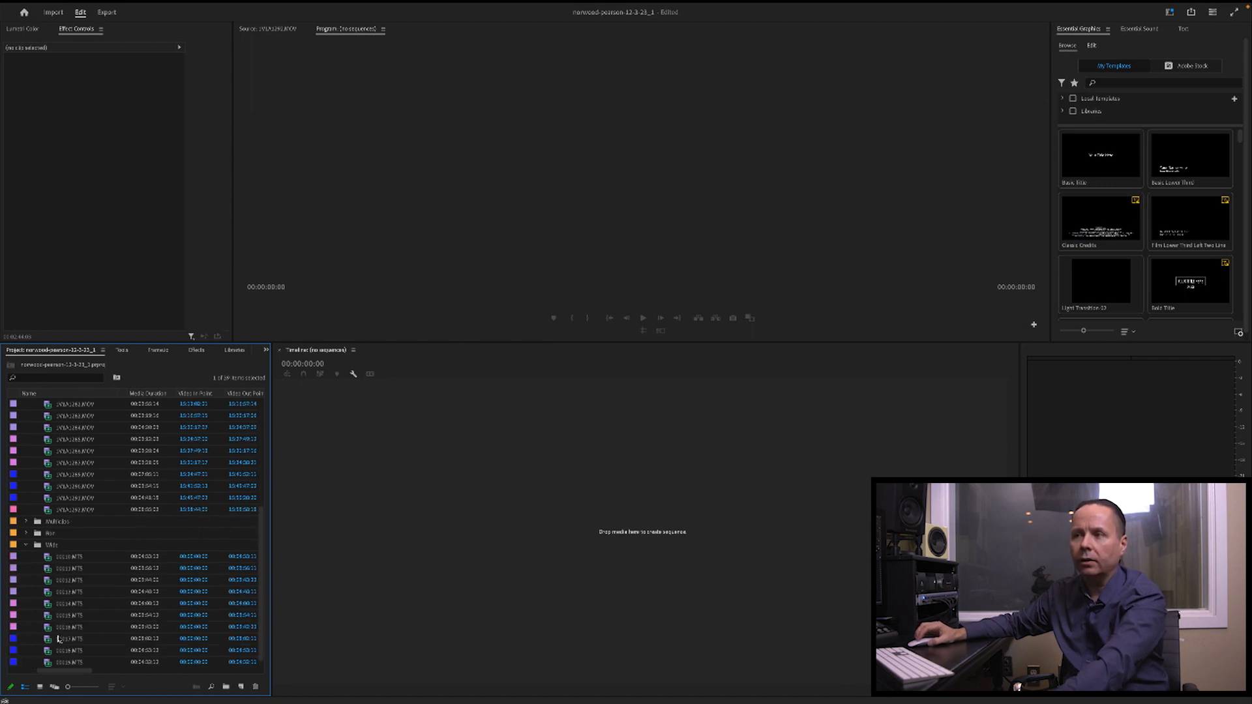
pyautogui.scroll(5, 71, 606)
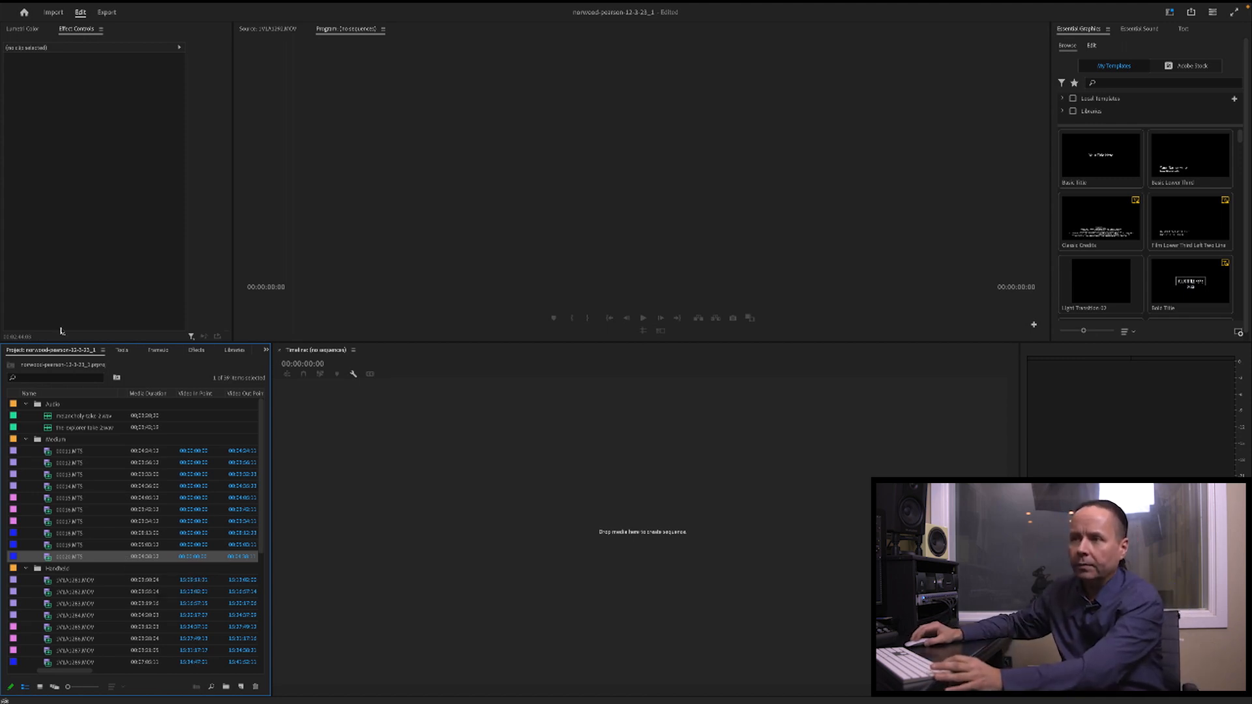
# Step: Create an audio-synchronized multi-camera source sequence named the-explorer from the-explorer-take-2.wav and the second blue-labelled clip of the Medium, Handheld and Wide bins
pyautogui.click(49, 430)
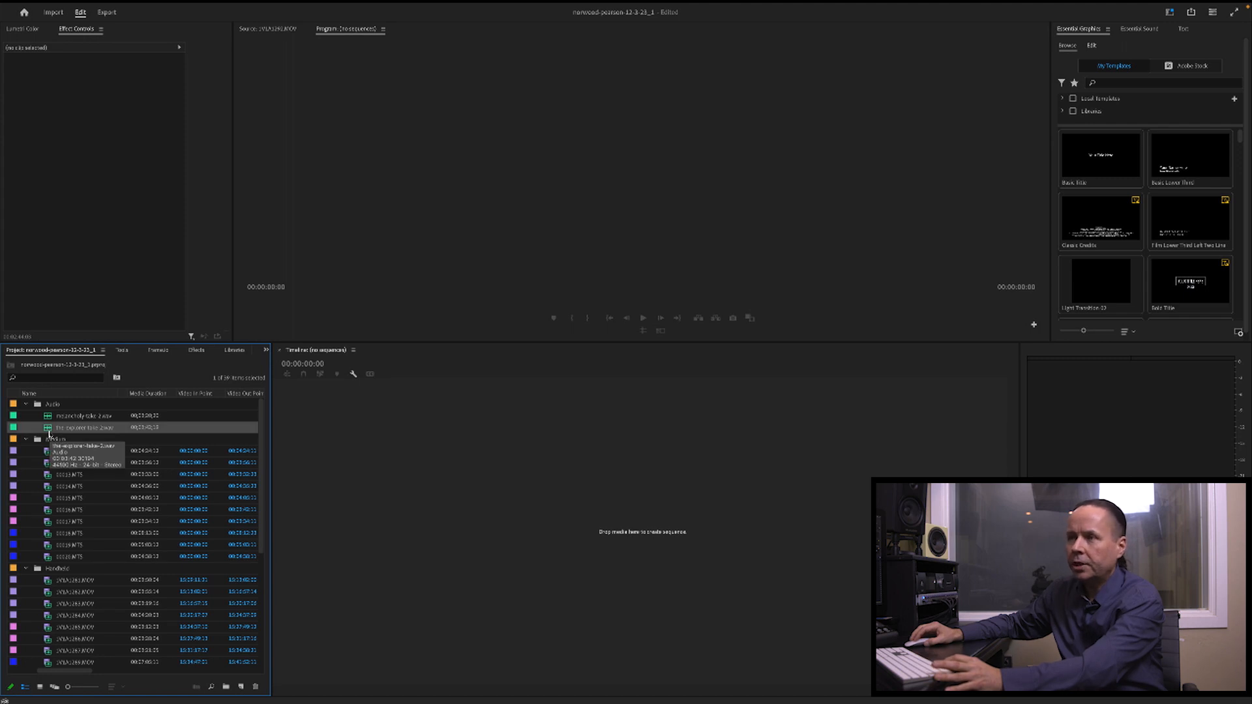
pyautogui.click(48, 432)
pyautogui.click(48, 430)
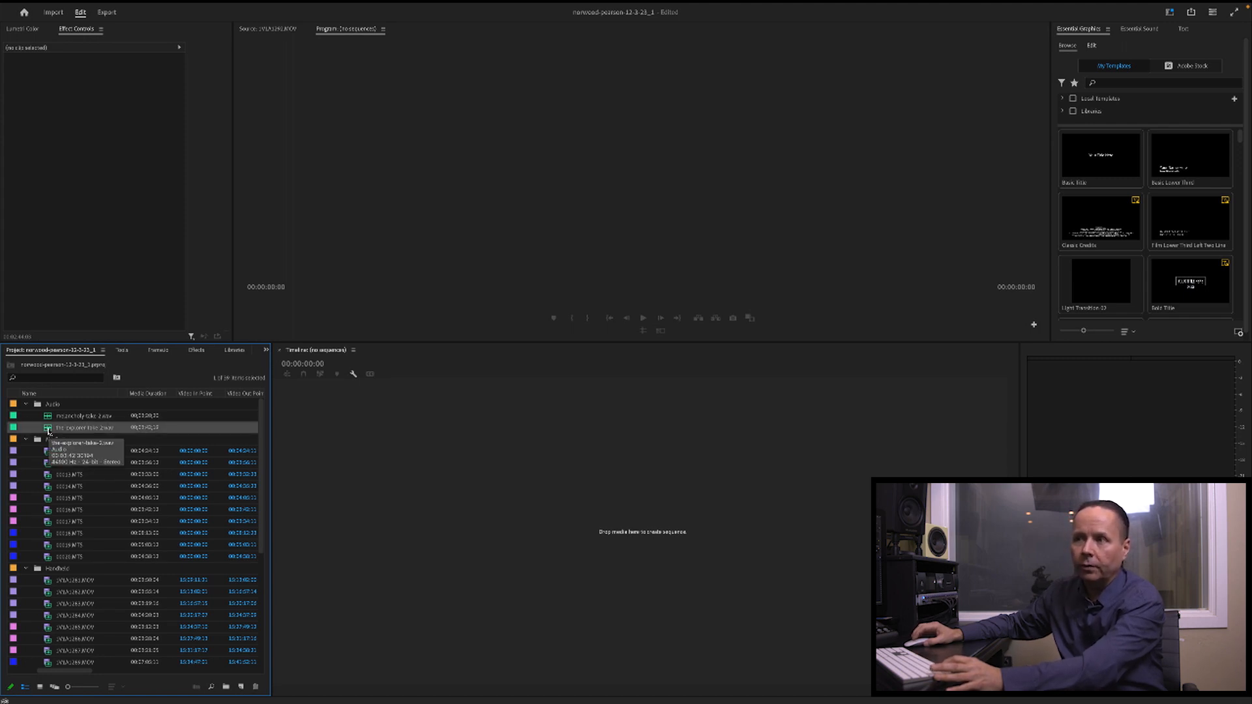
pyautogui.scroll(-1, 48, 430)
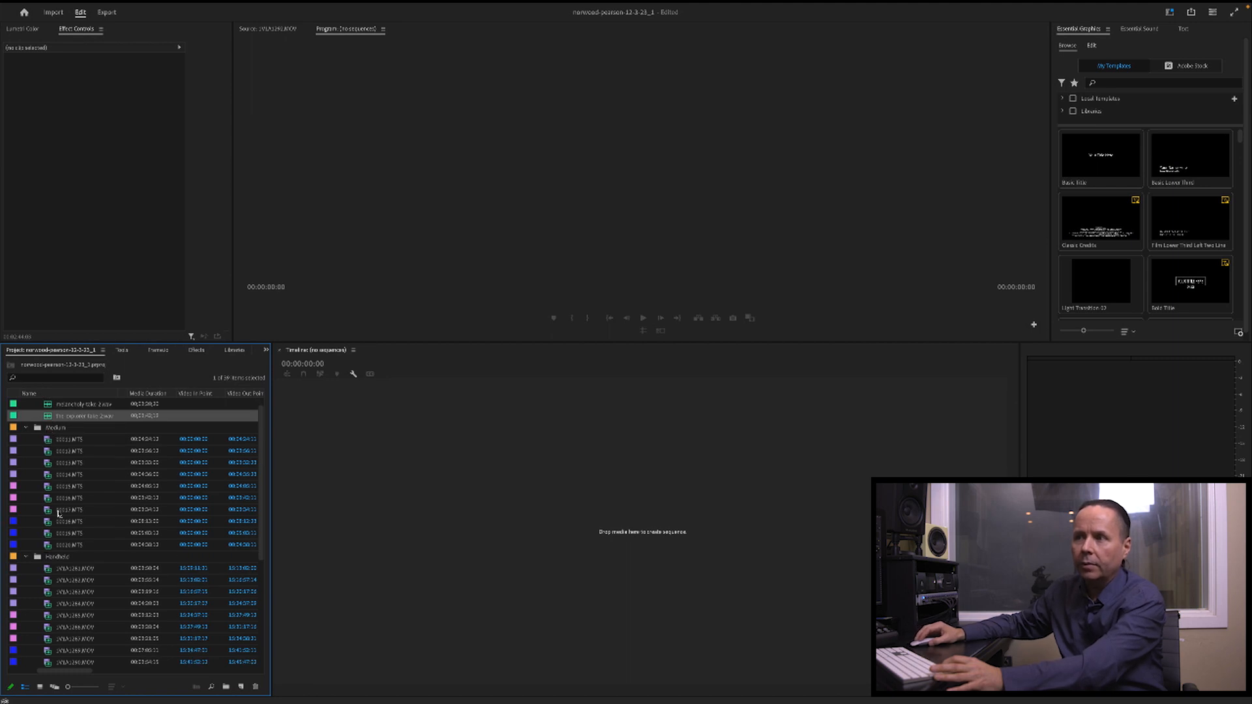
pyautogui.keyDown('super'); pyautogui.click(48, 533); pyautogui.keyUp('super')
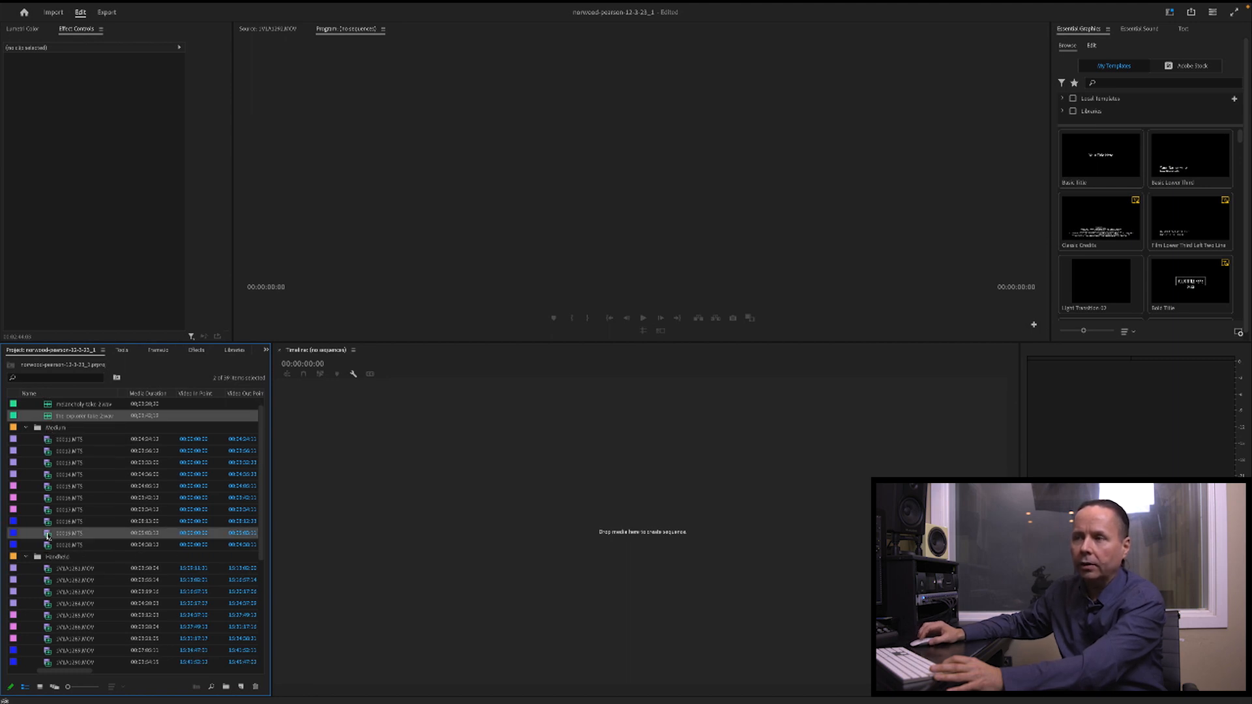
pyautogui.scroll(-4, 48, 542)
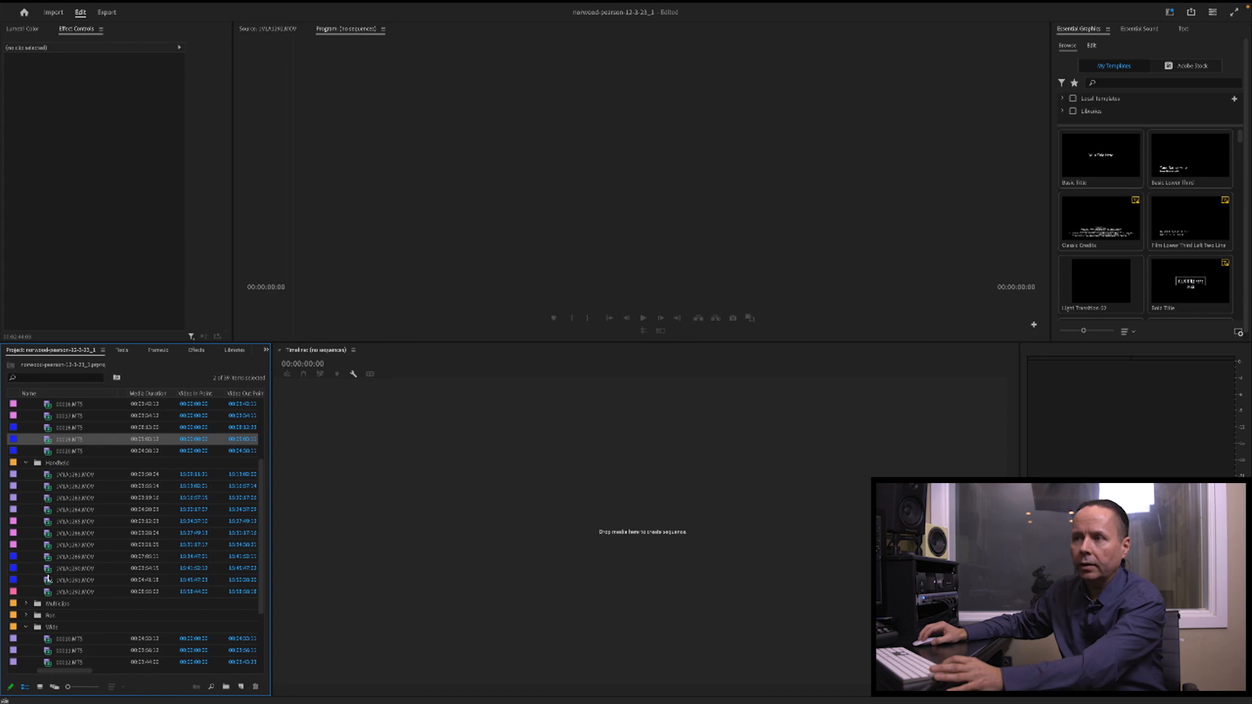
pyautogui.keyDown('super'); pyautogui.click(48, 568); pyautogui.keyUp('super')
pyautogui.scroll(-2, 47, 572)
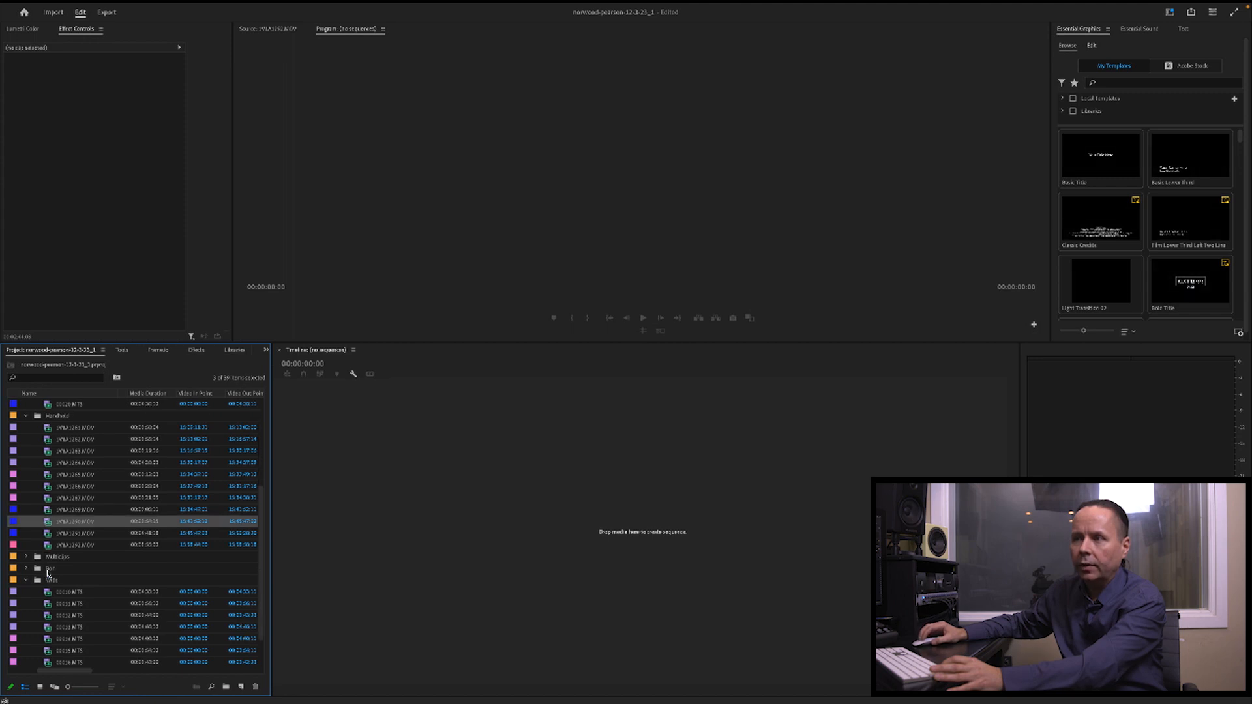
pyautogui.scroll(-2, 47, 572)
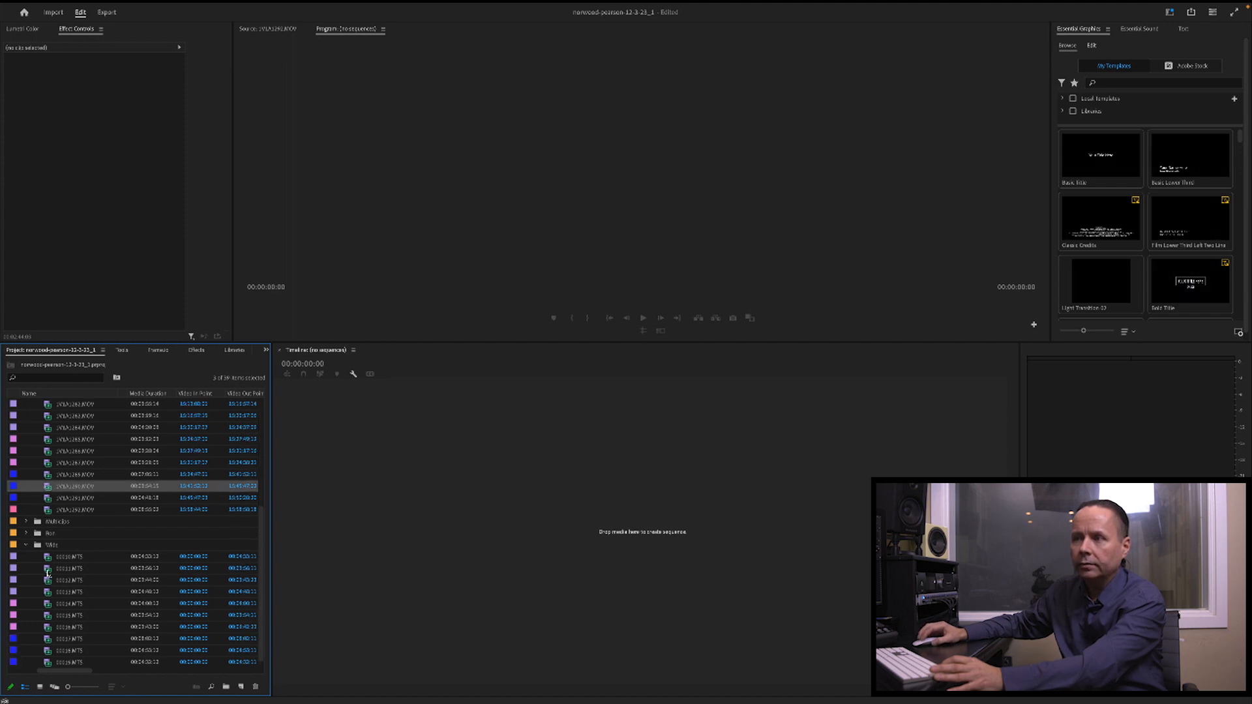
pyautogui.keyDown('super'); pyautogui.click(49, 652); pyautogui.keyUp('super')
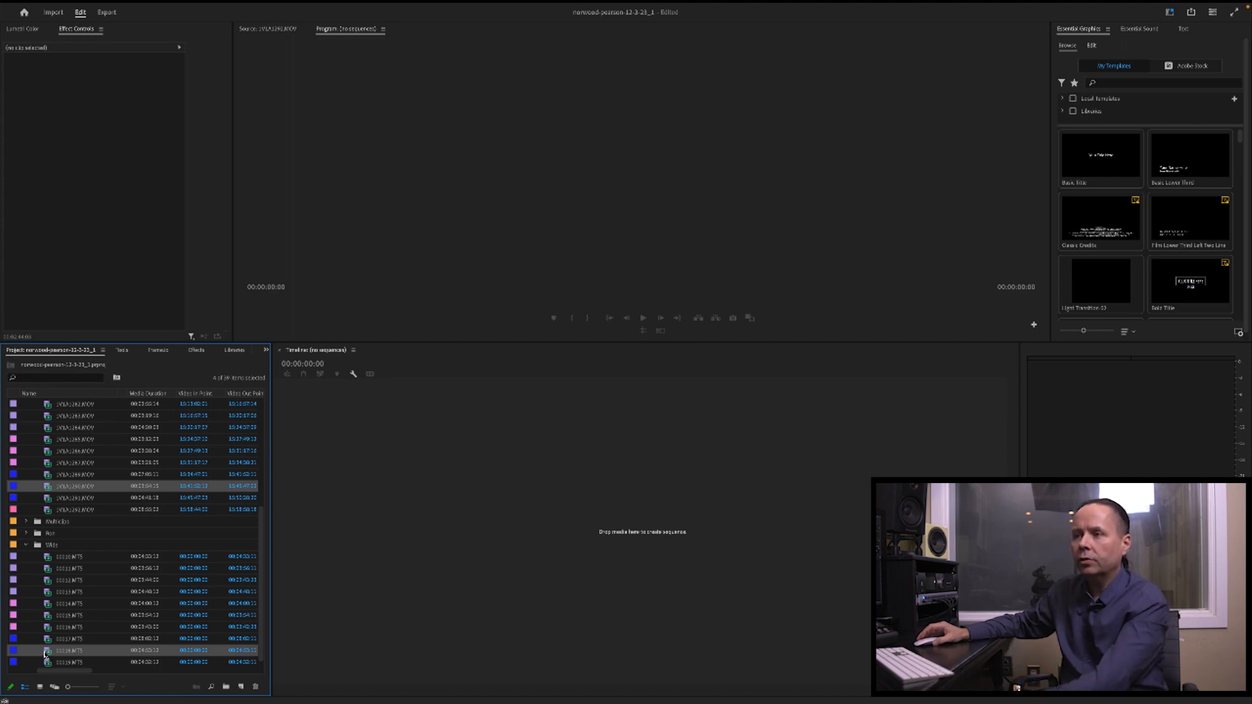
pyautogui.rightClick(45, 654)
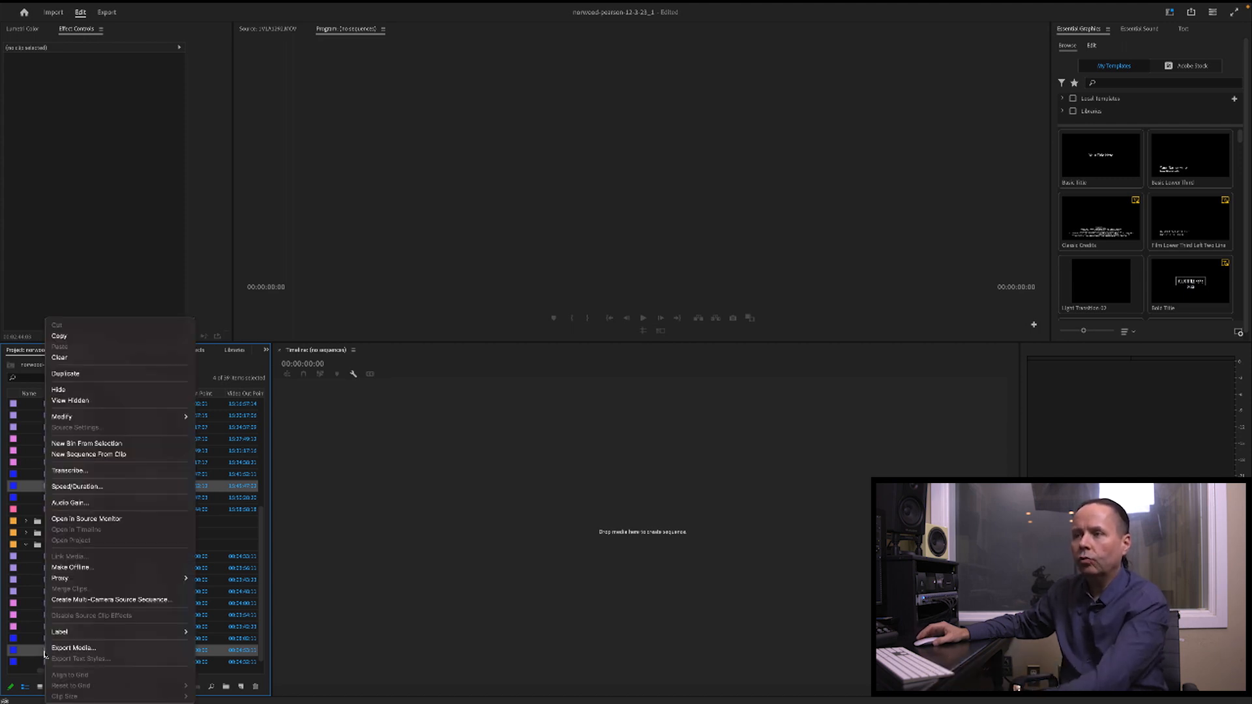
pyautogui.click(80, 599)
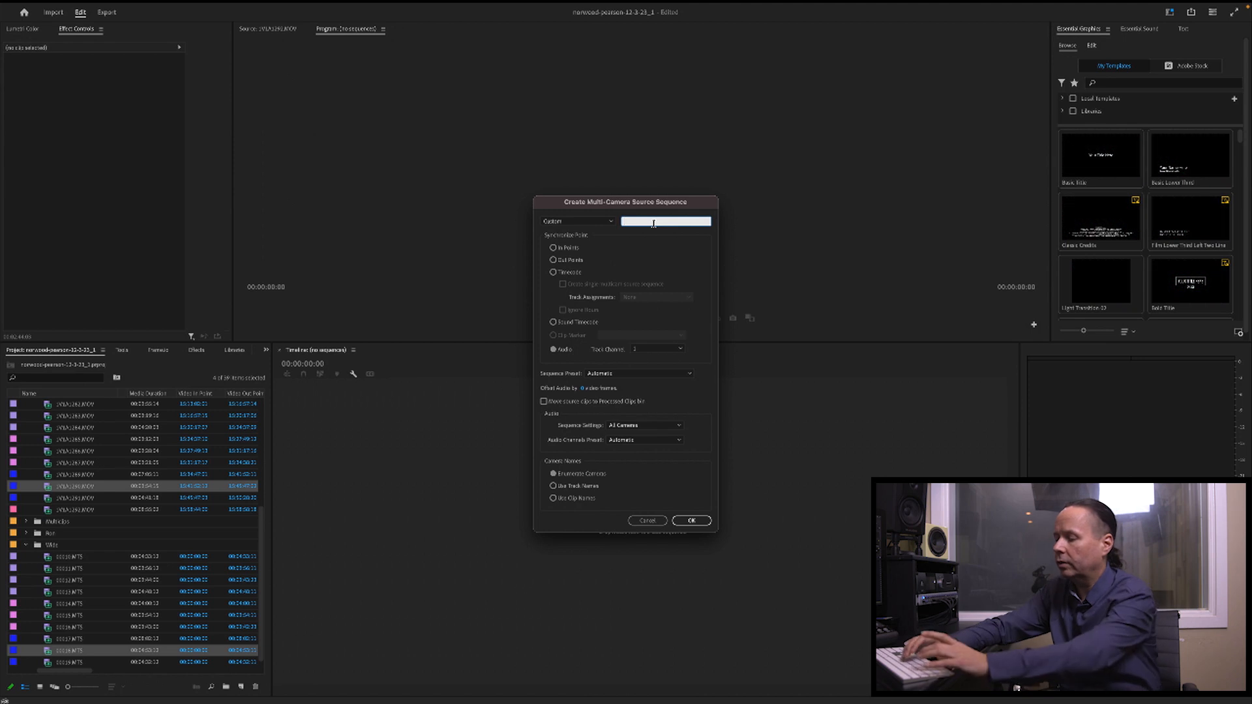
pyautogui.write('the-woplaner')
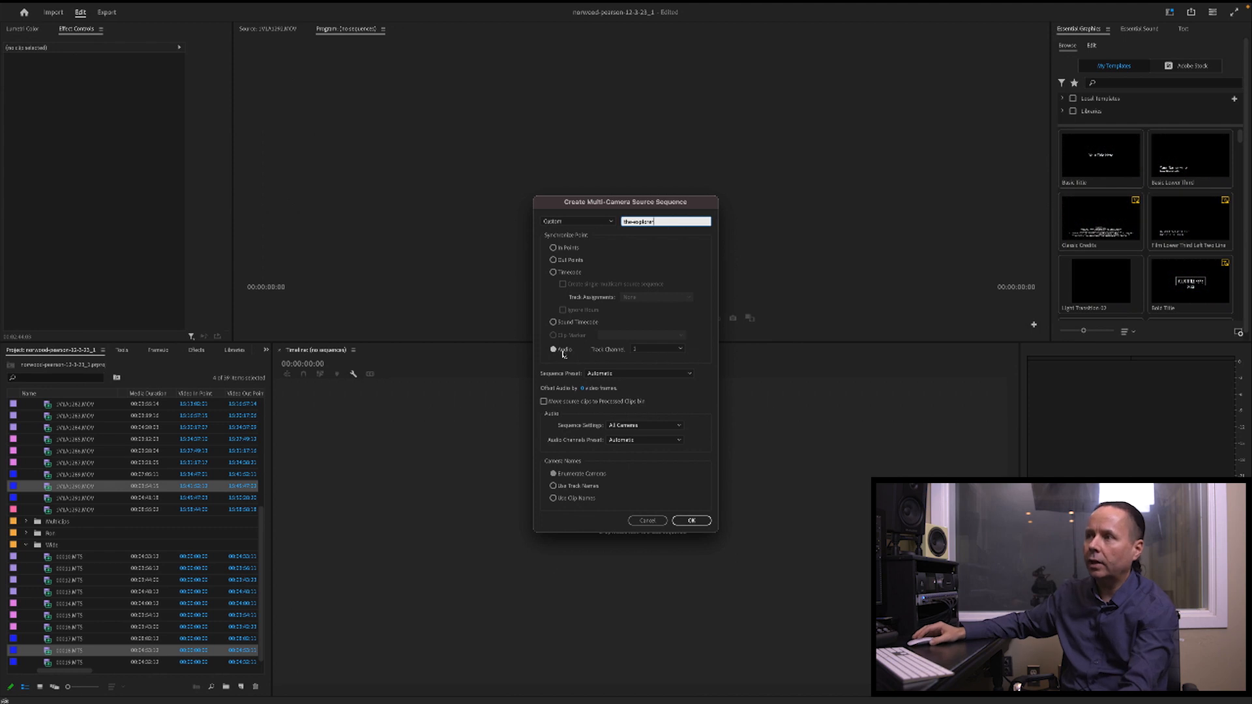
pyautogui.click(693, 524)
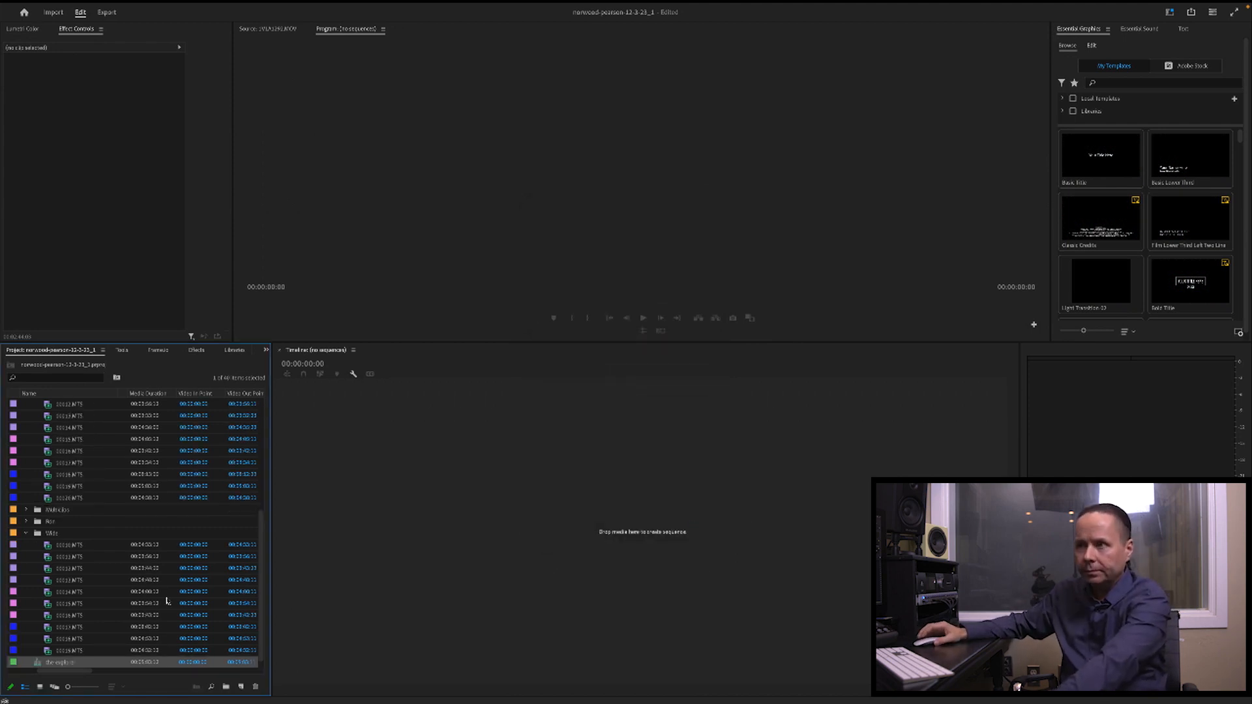
# Step: Collapse the Audio, Handheld, Medium and Wide bins in the project
pyautogui.scroll(5, 174, 535)
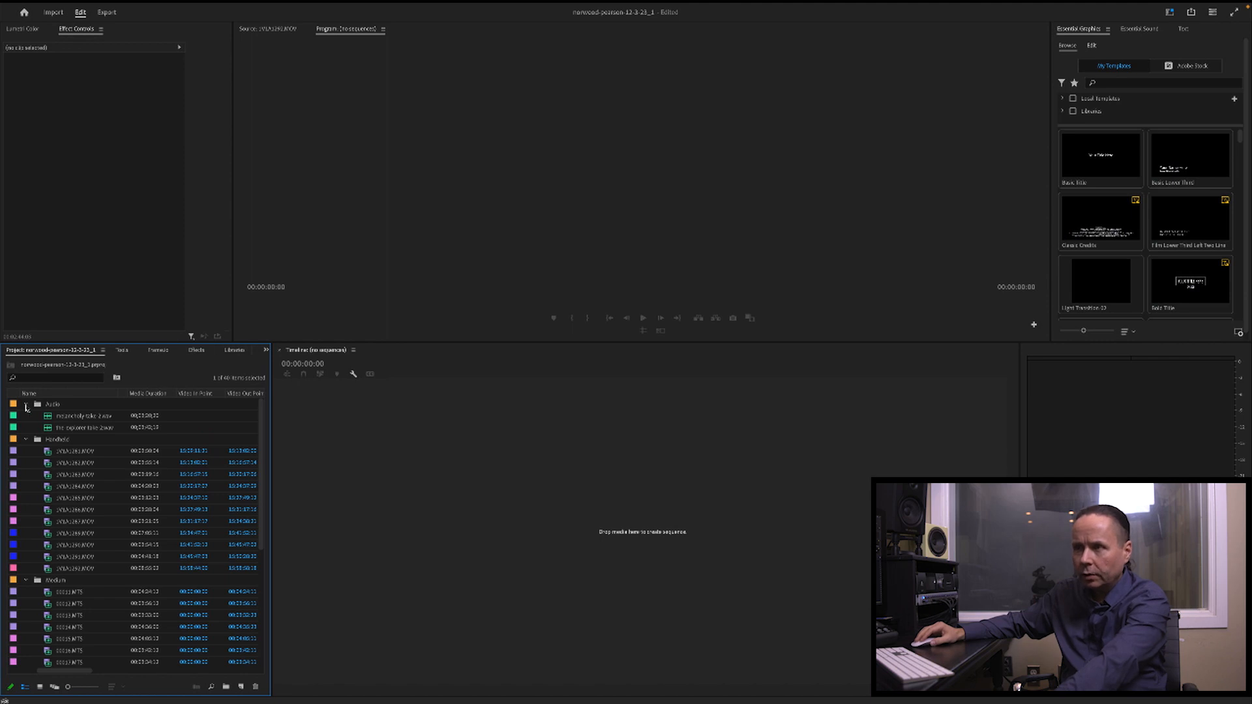
pyautogui.click(27, 405)
pyautogui.click(27, 416)
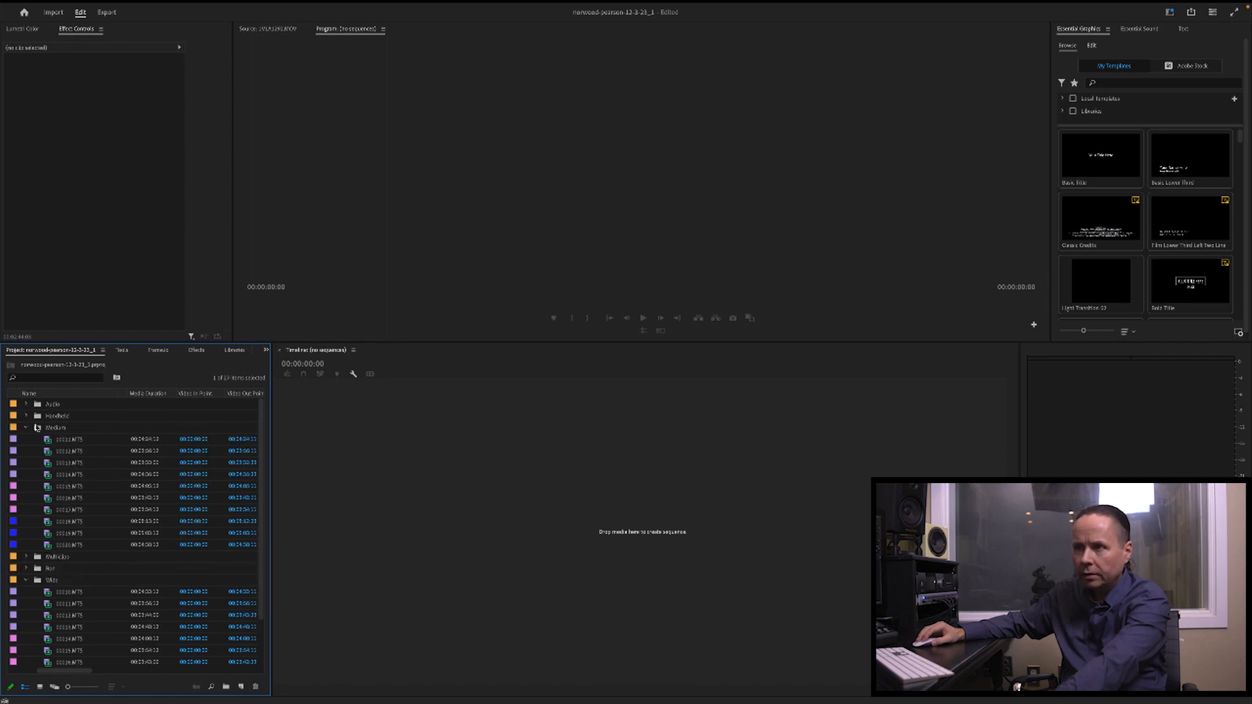
pyautogui.click(27, 428)
pyautogui.click(26, 463)
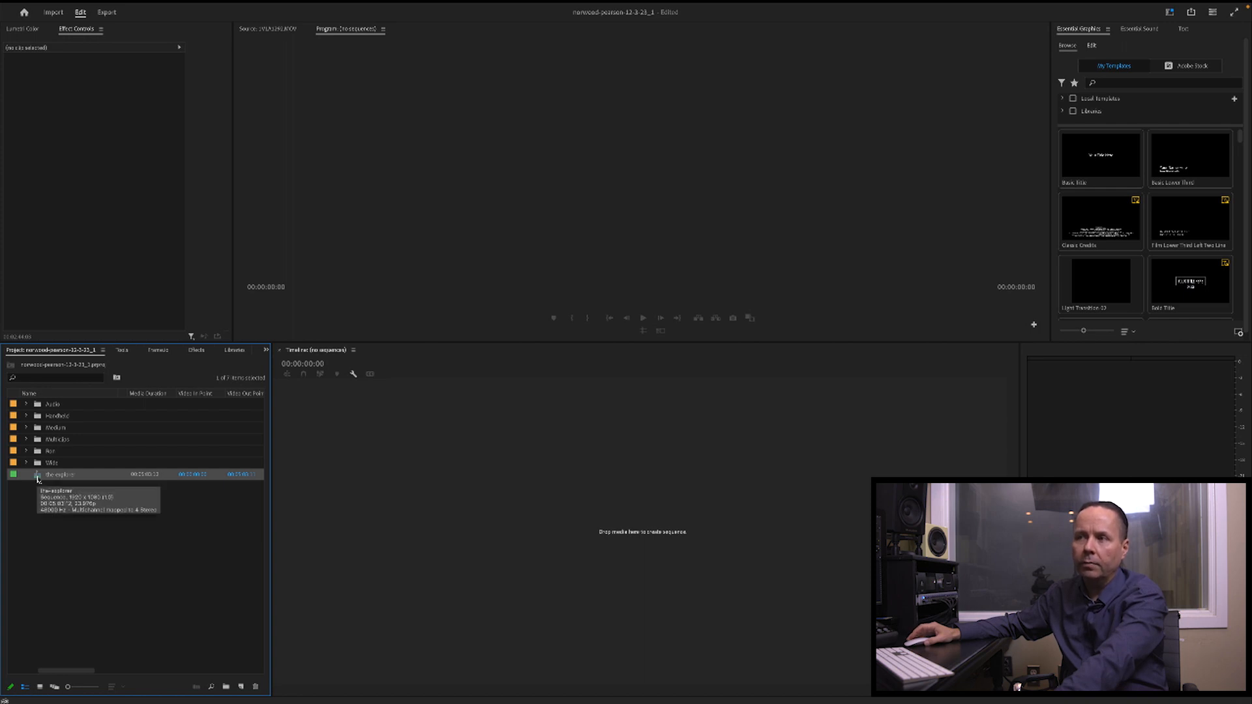
# Step: Create a new sequence from the the-explorer multi-camera clip and enlarge the program preview area above the timeline
pyautogui.rightClick(37, 480)
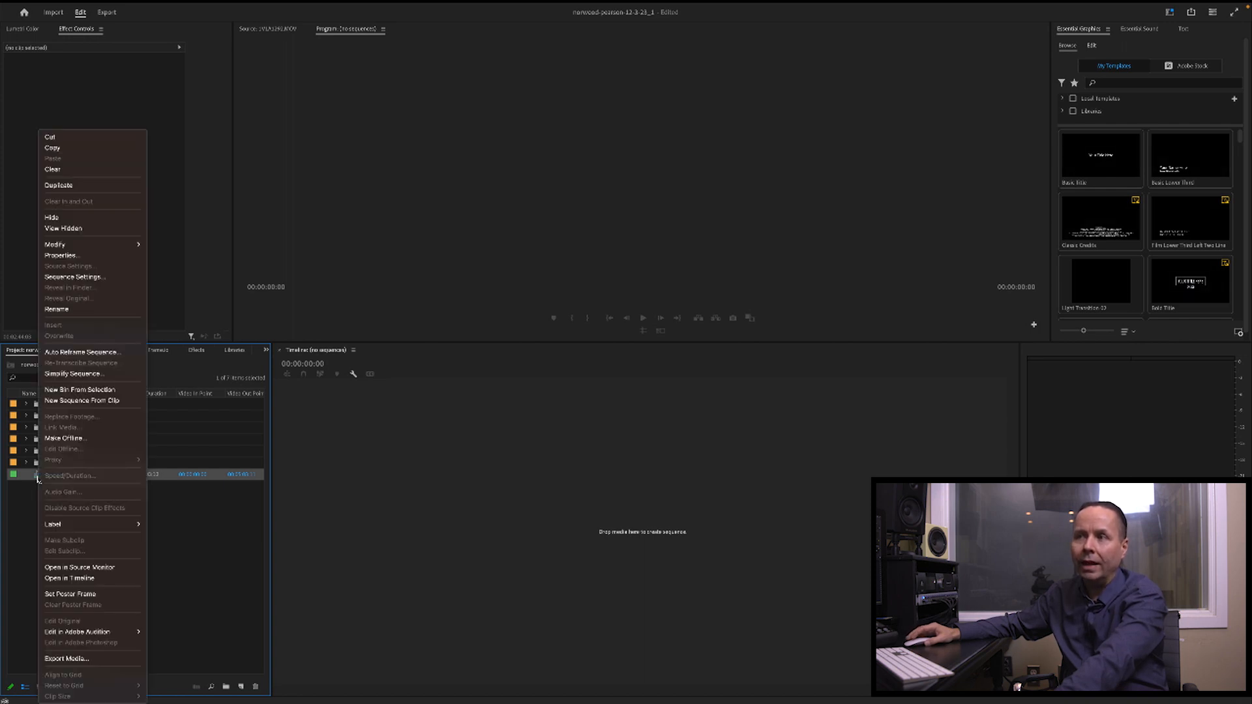
pyautogui.click(101, 401)
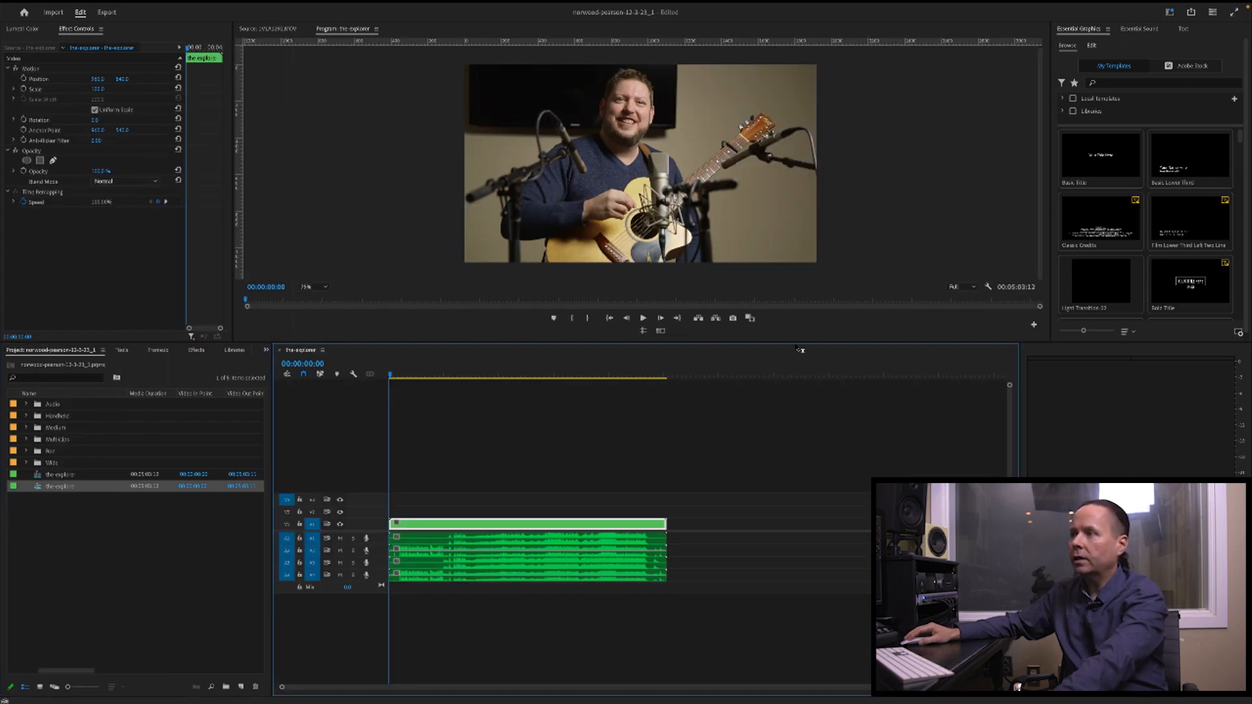
pyautogui.moveTo(795, 343); pyautogui.dragTo(795, 472)
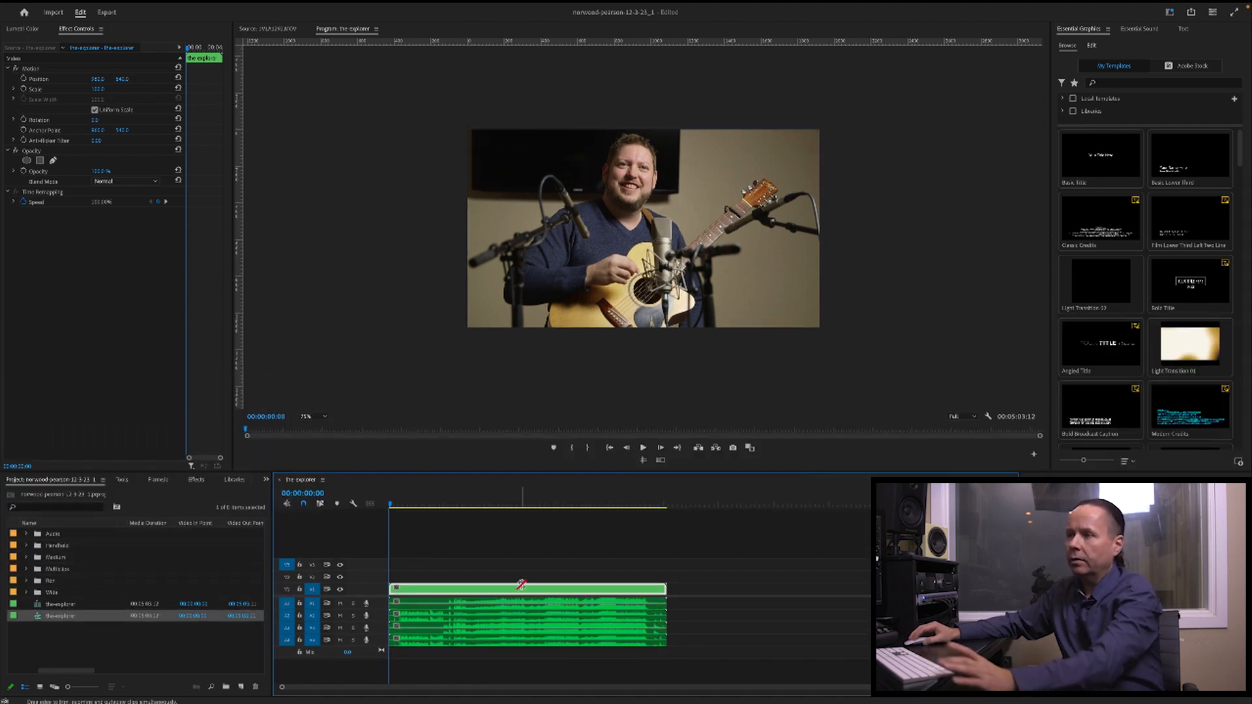
# Step: Examine the multi-camera clip's audio on tracks A1 to A4 one by one and compare their waveforms
pyautogui.click(455, 605)
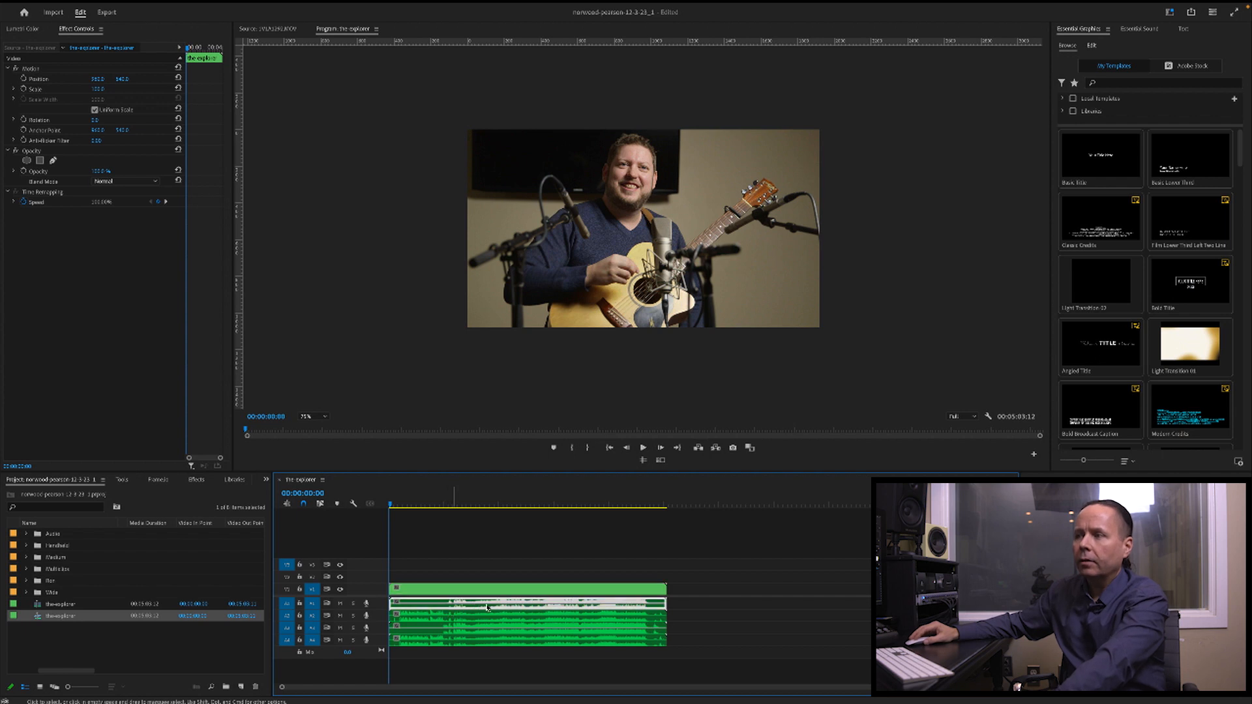
pyautogui.click(474, 617)
pyautogui.click(483, 630)
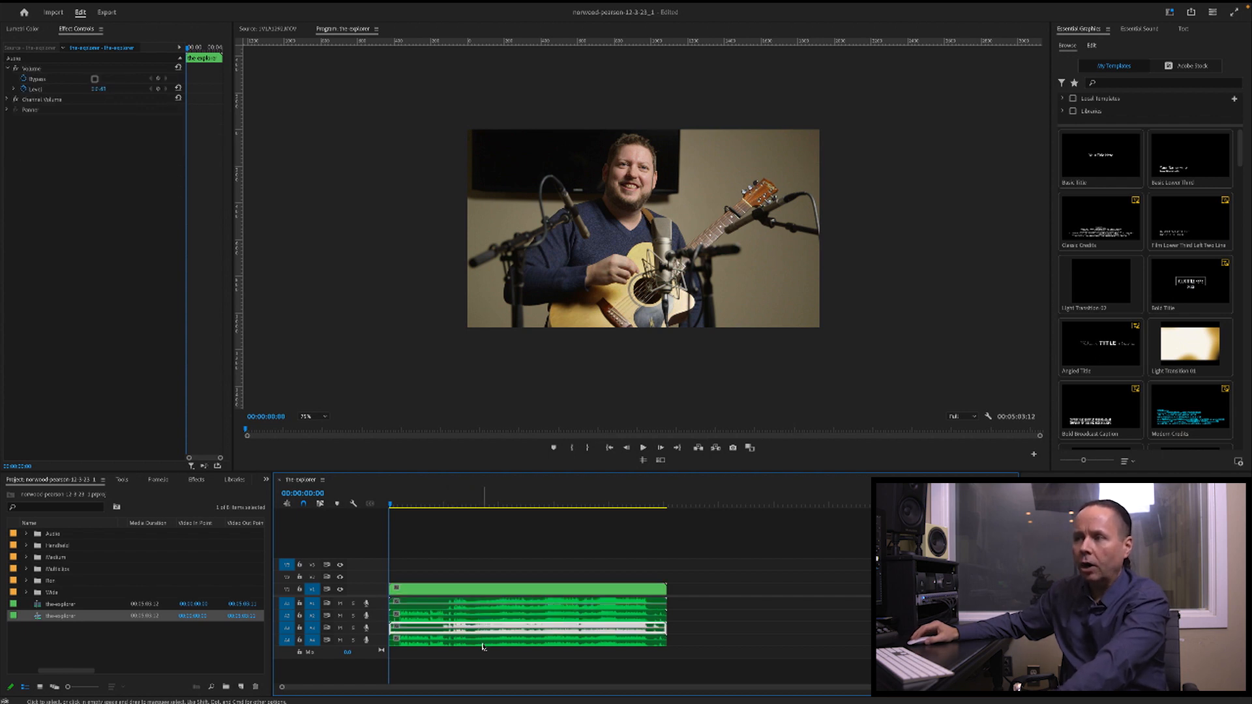
pyautogui.click(484, 642)
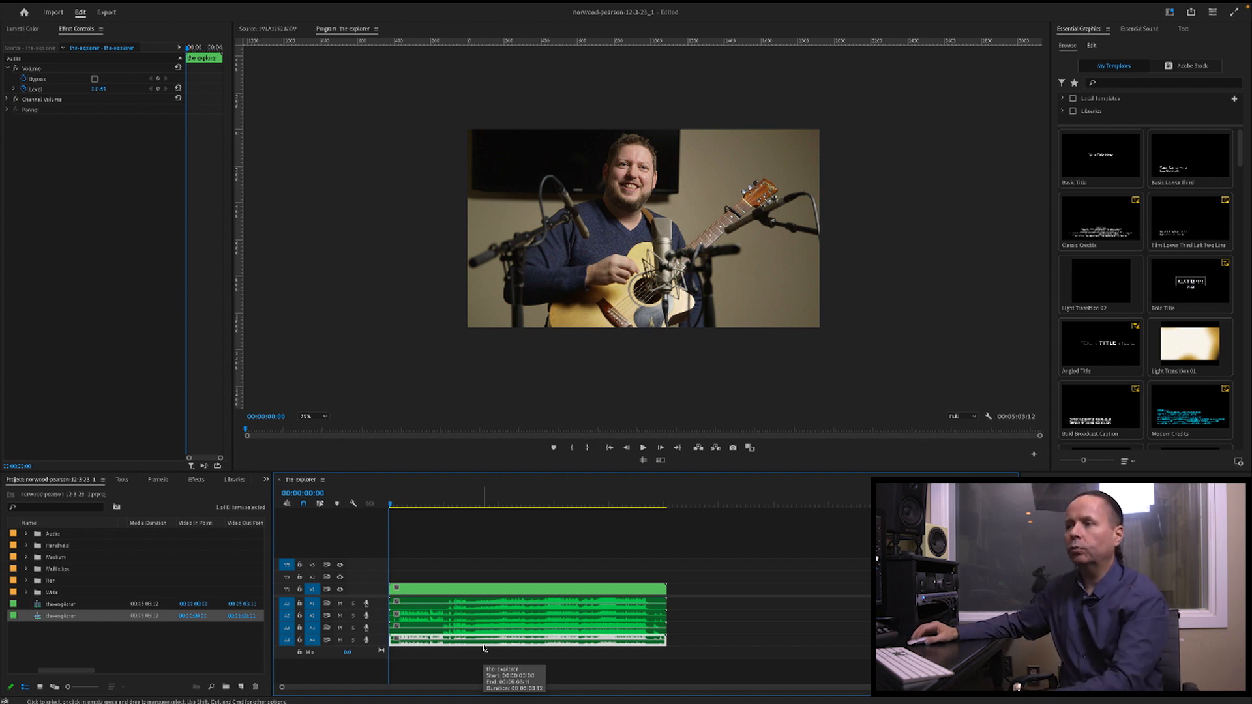
pyautogui.click(471, 606)
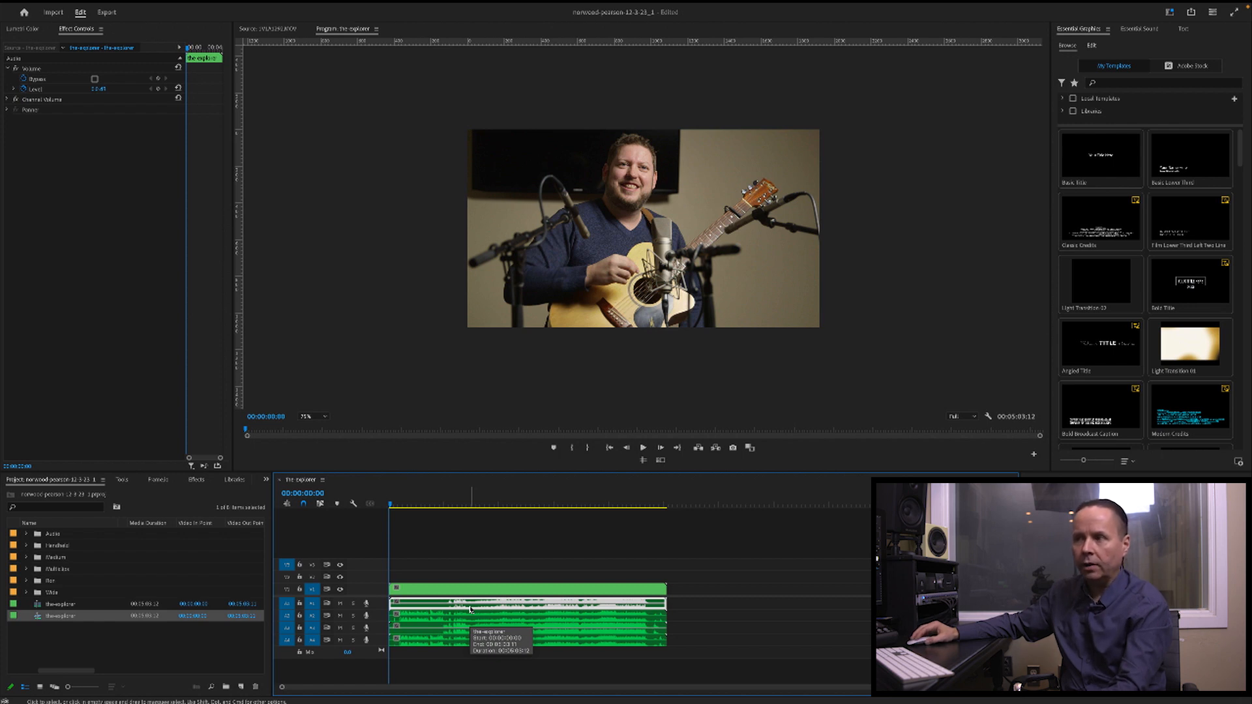
pyautogui.click(467, 617)
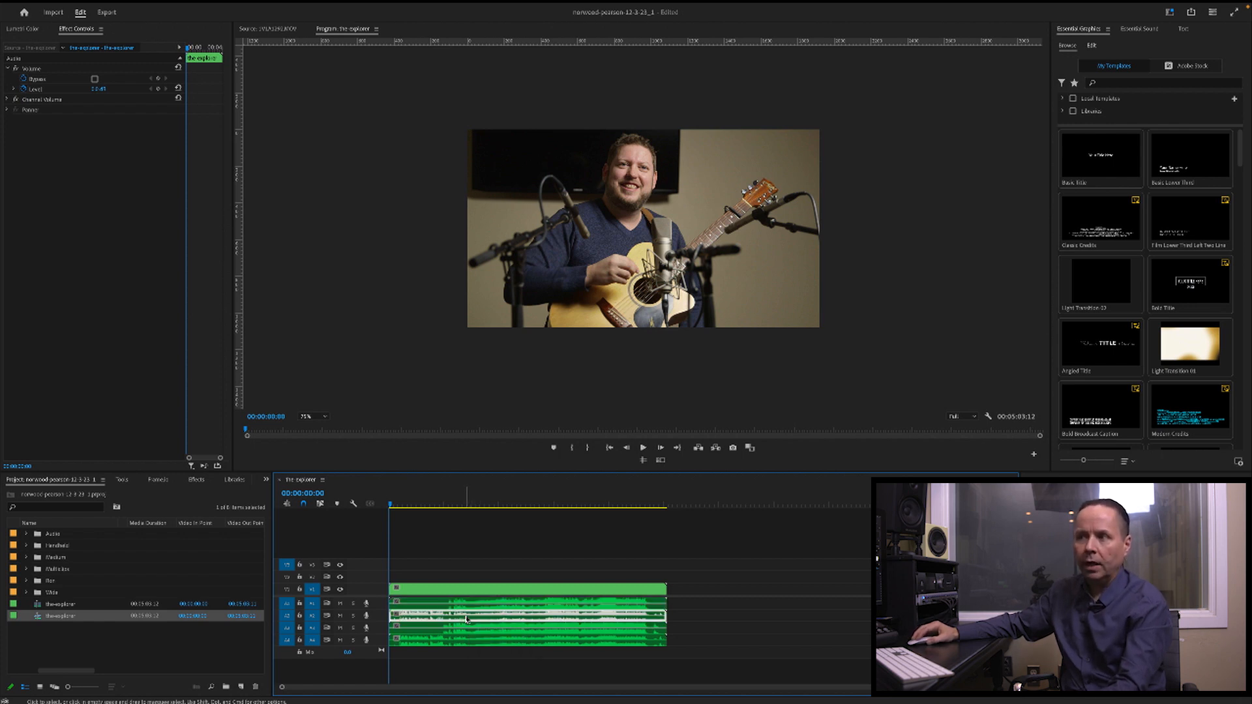
pyautogui.click(470, 629)
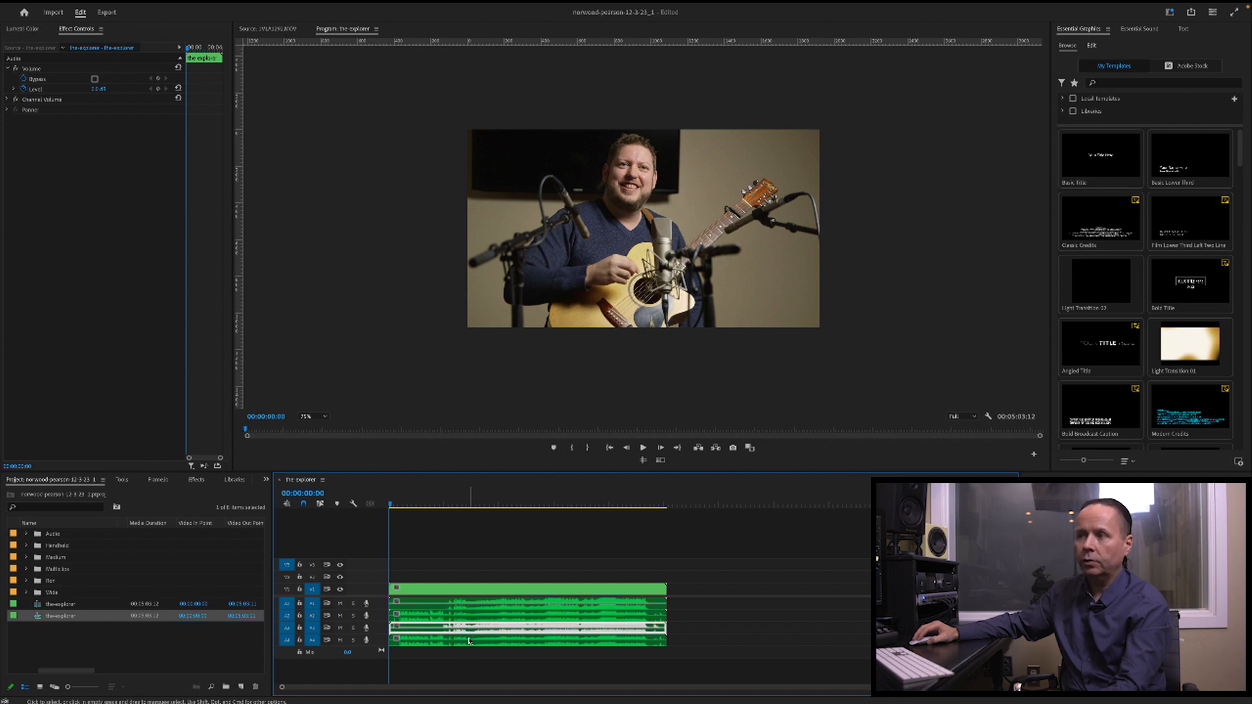
pyautogui.click(472, 642)
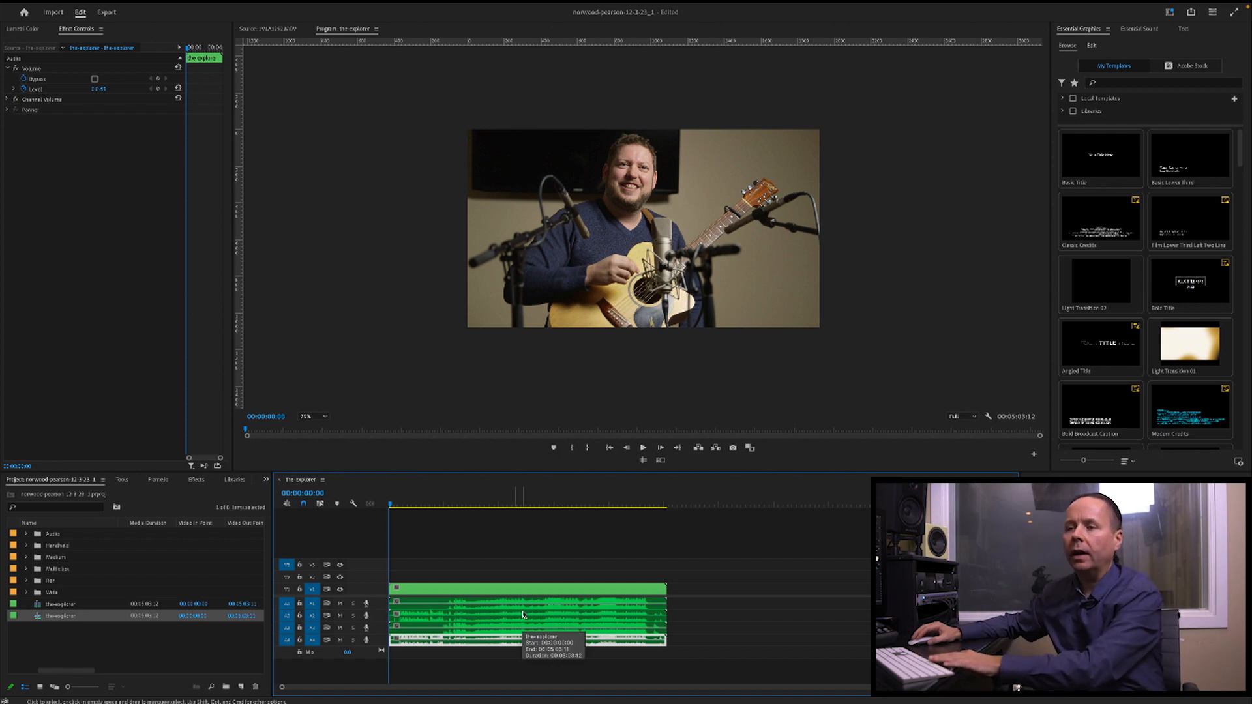
# Step: Solo audio track A2 of the the-explorer sequence
pyautogui.click(353, 617)
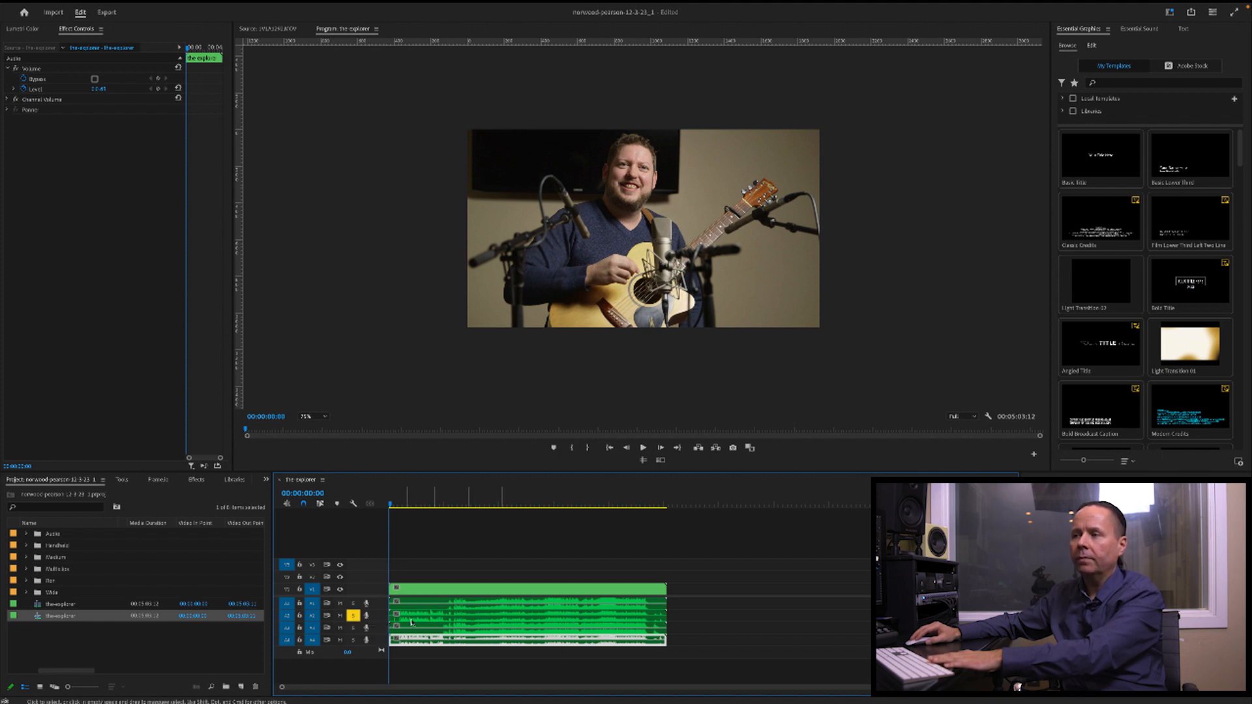
# Step: Play a section of the the-explorer sequence with audio track A2 soloed and again with only A1 soloed to compare the recordings
pyautogui.click(488, 503)
pyautogui.press('space')
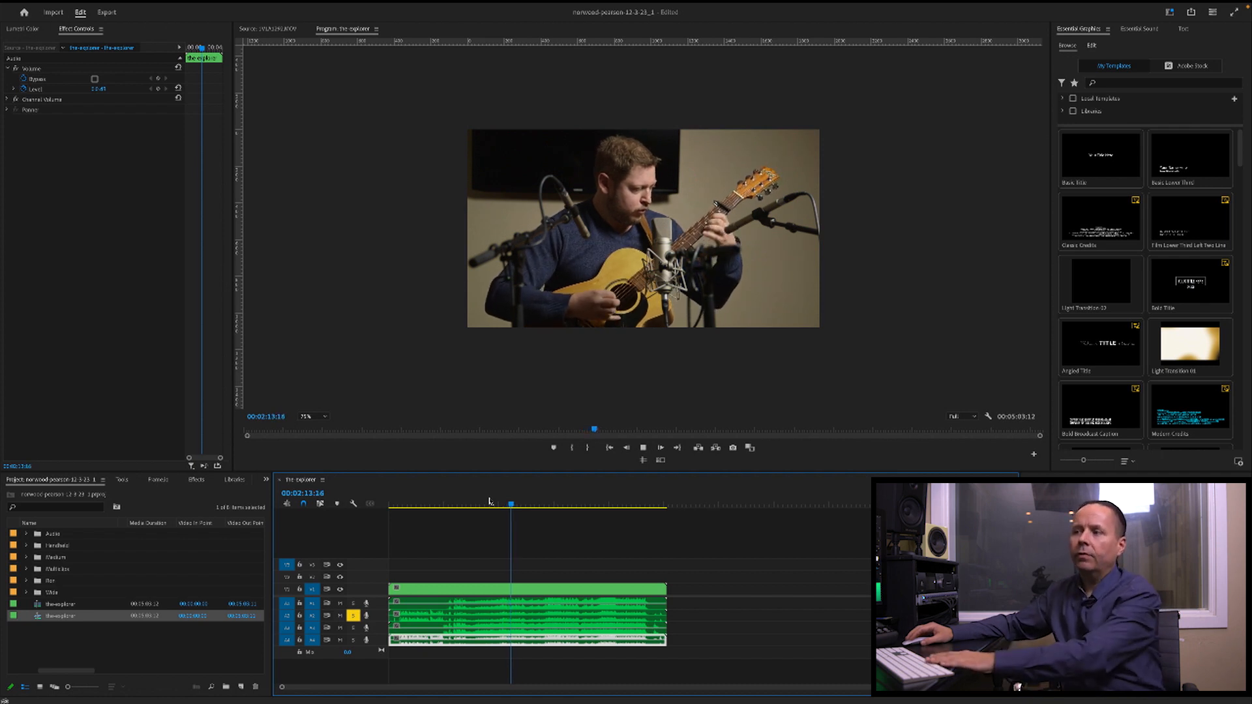
pyautogui.press('space')
pyautogui.click(353, 615)
pyautogui.click(352, 604)
pyautogui.press('space')
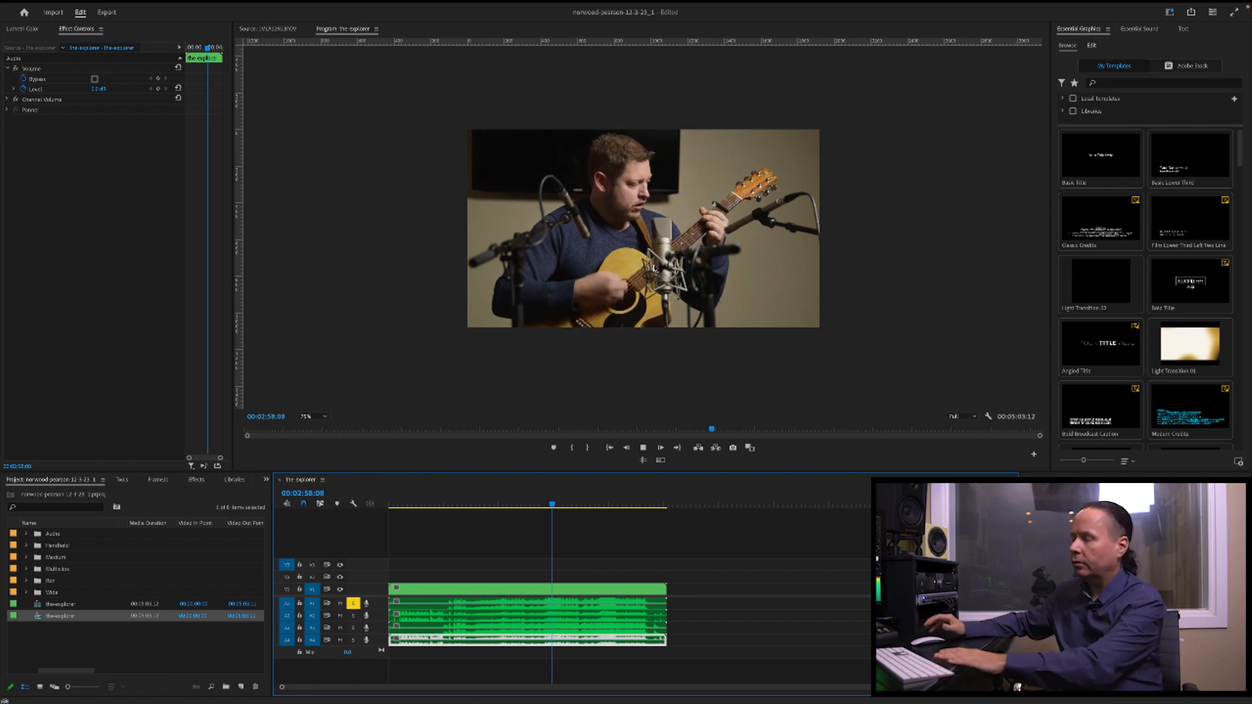
pyautogui.press('space')
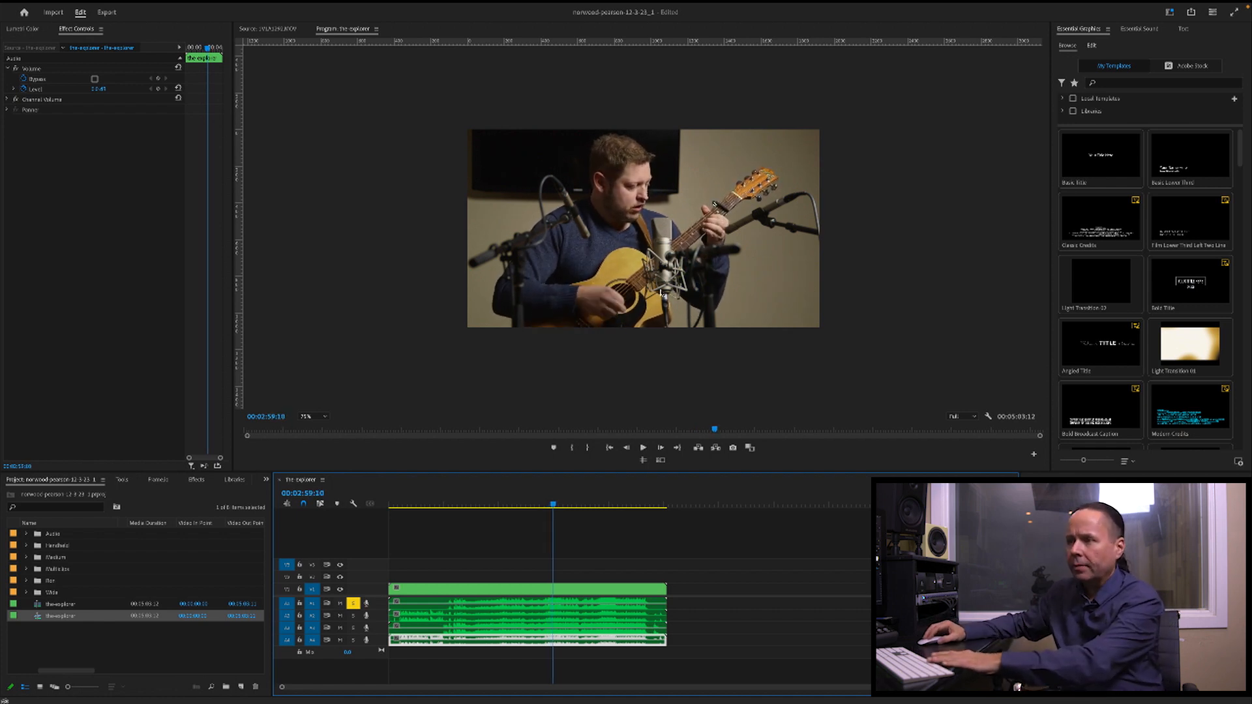
# Step: Switch the program preview to the multi-camera view showing all three camera angles beside the output
pyautogui.click(661, 461)
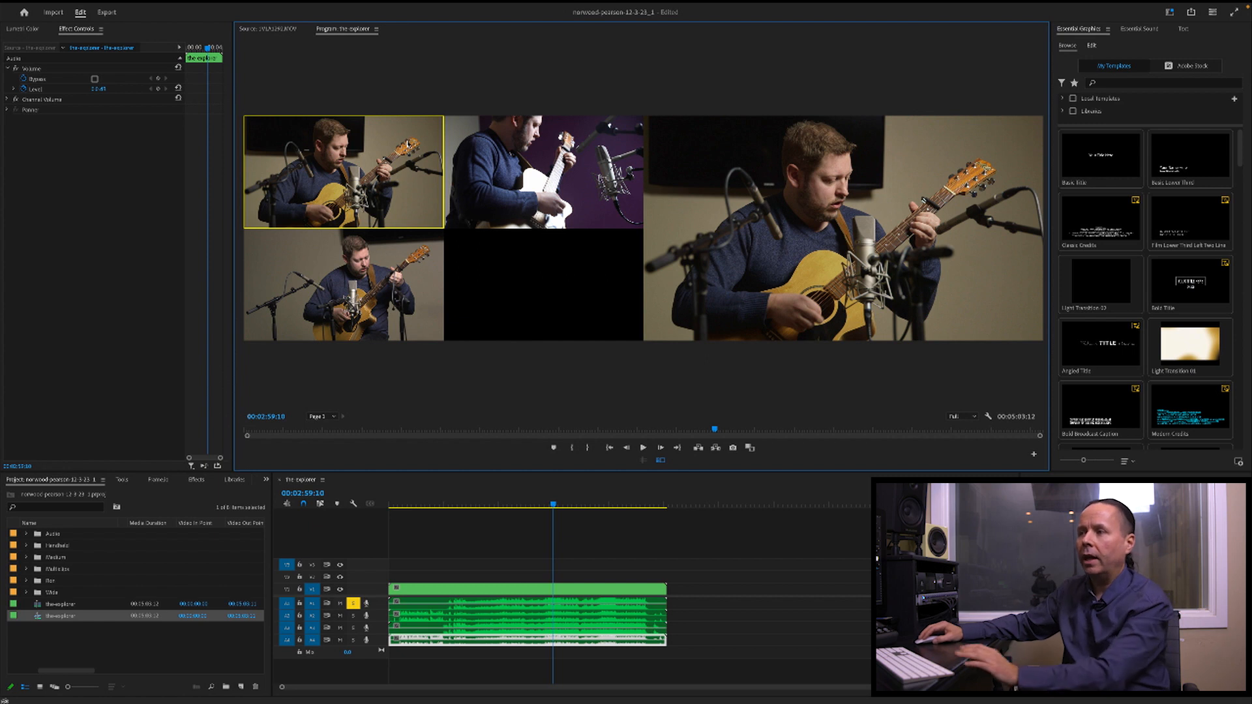
# Step: Play the sequence from 00:02:59:10 and cut live among the wide, handheld and medium angles, ending on the wide shot
pyautogui.press('space')
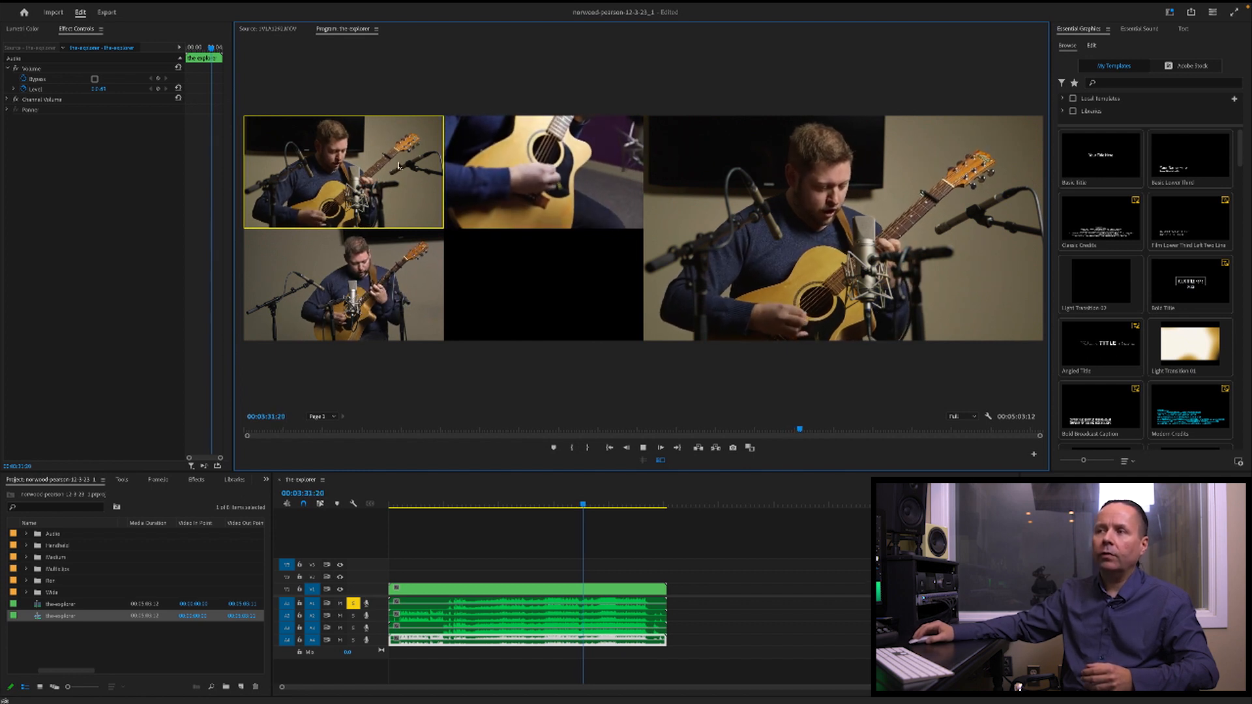
pyautogui.click(348, 280)
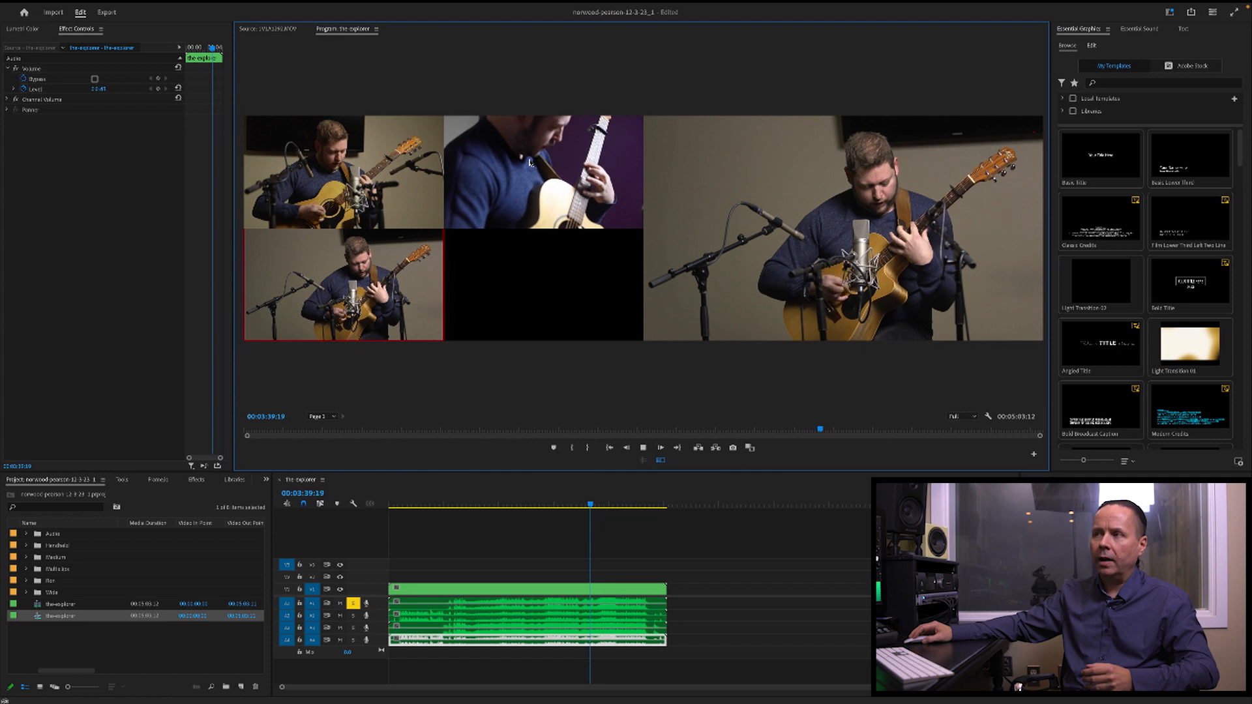
pyautogui.click(530, 163)
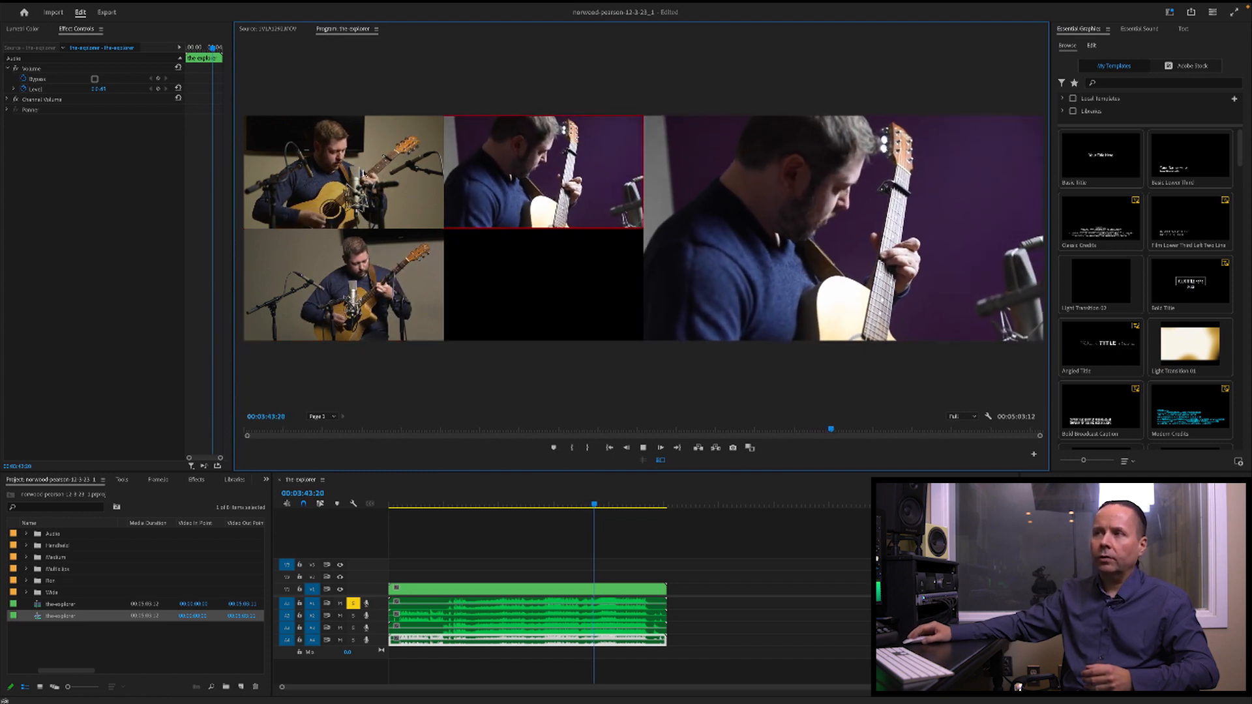
pyautogui.press('1')
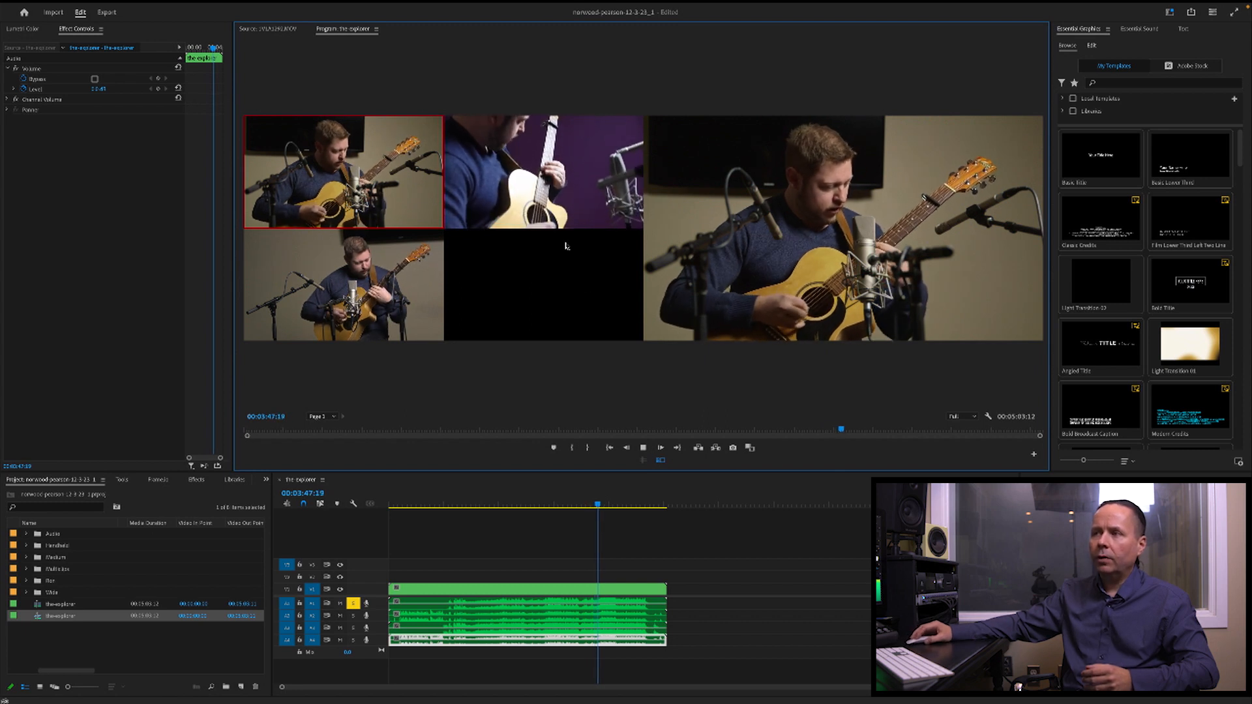
pyautogui.press('3')
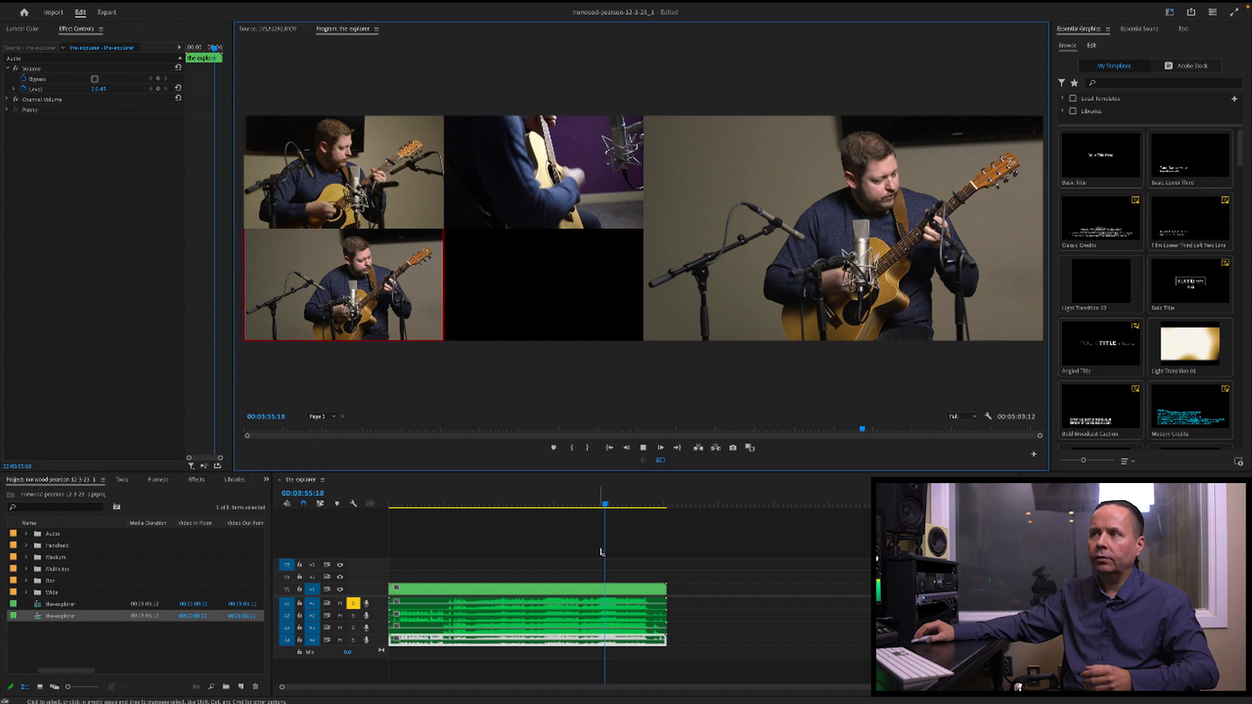
pyautogui.click(549, 154)
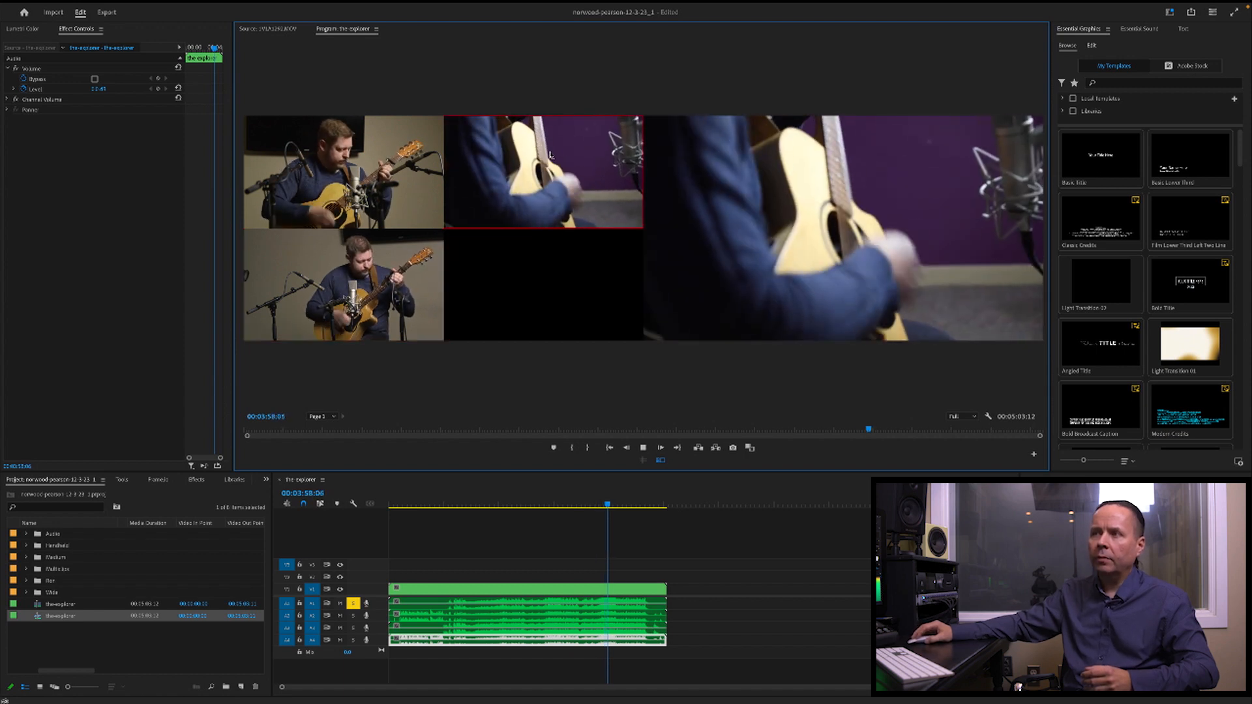
pyautogui.click(338, 177)
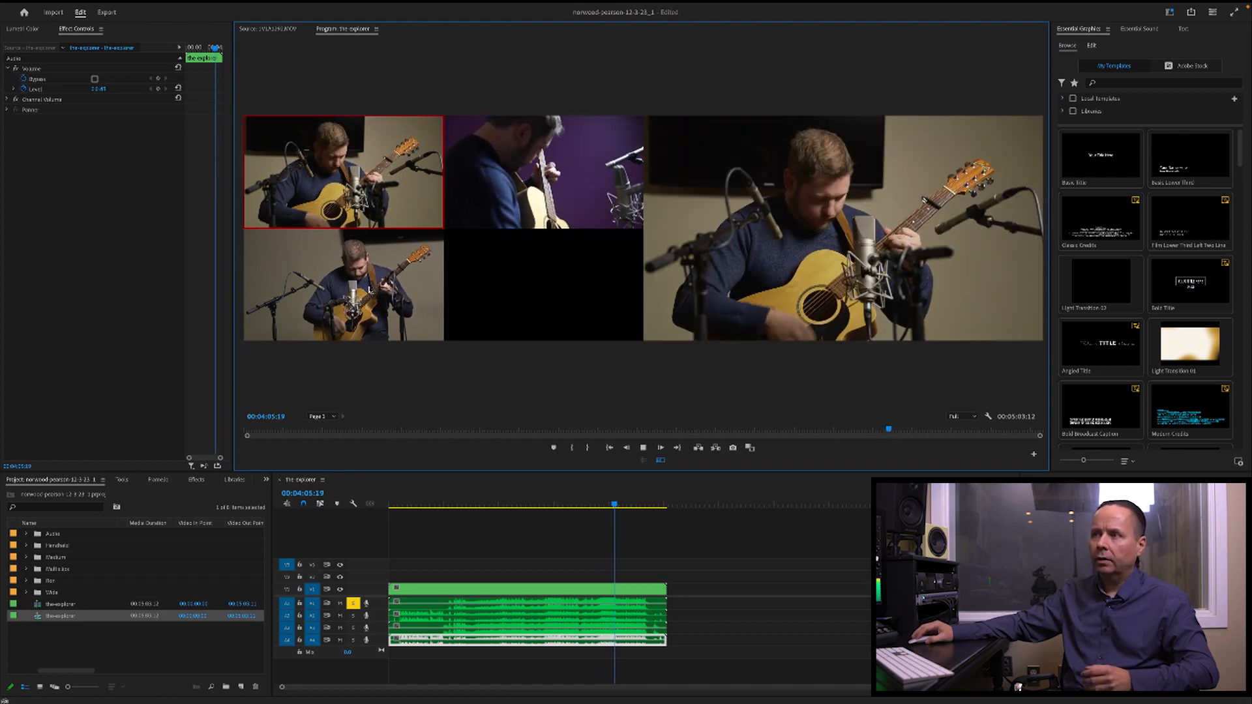
pyautogui.click(369, 299)
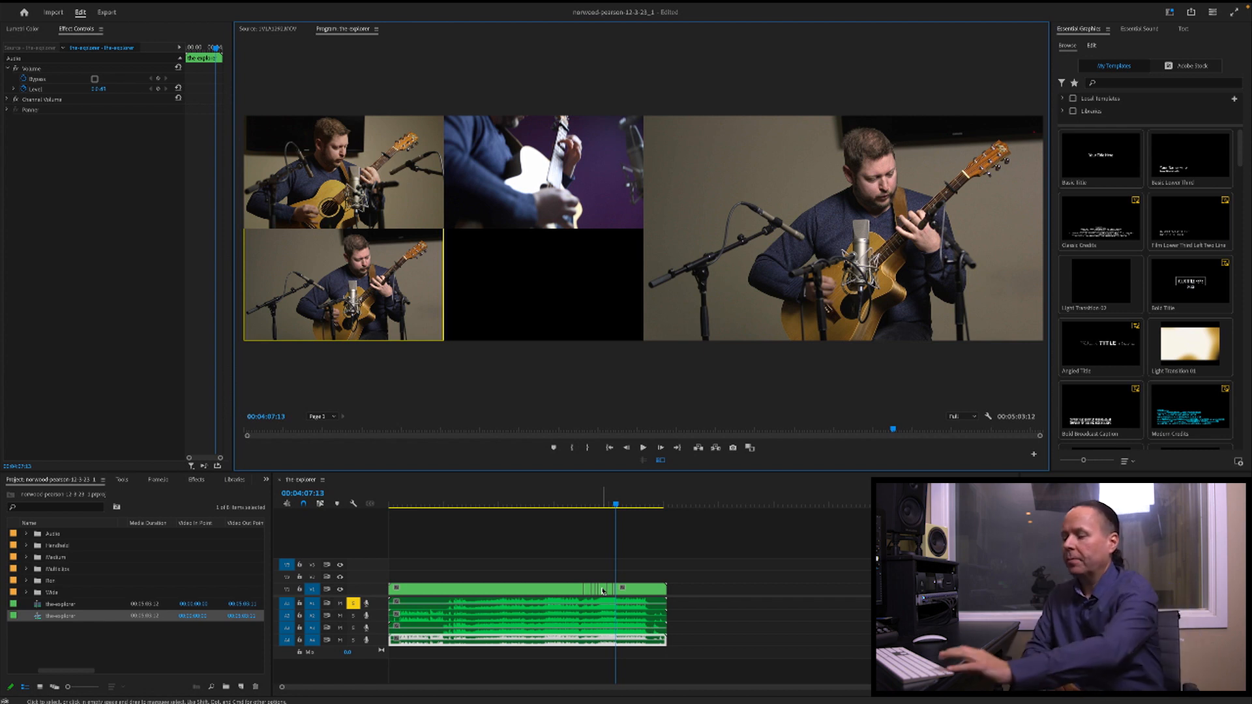
# Step: Undo the live camera cuts and the A1 solo, and select the multi-camera clip's video on V1
pyautogui.click(601, 553)
pyautogui.press('1')
pyautogui.click(599, 589)
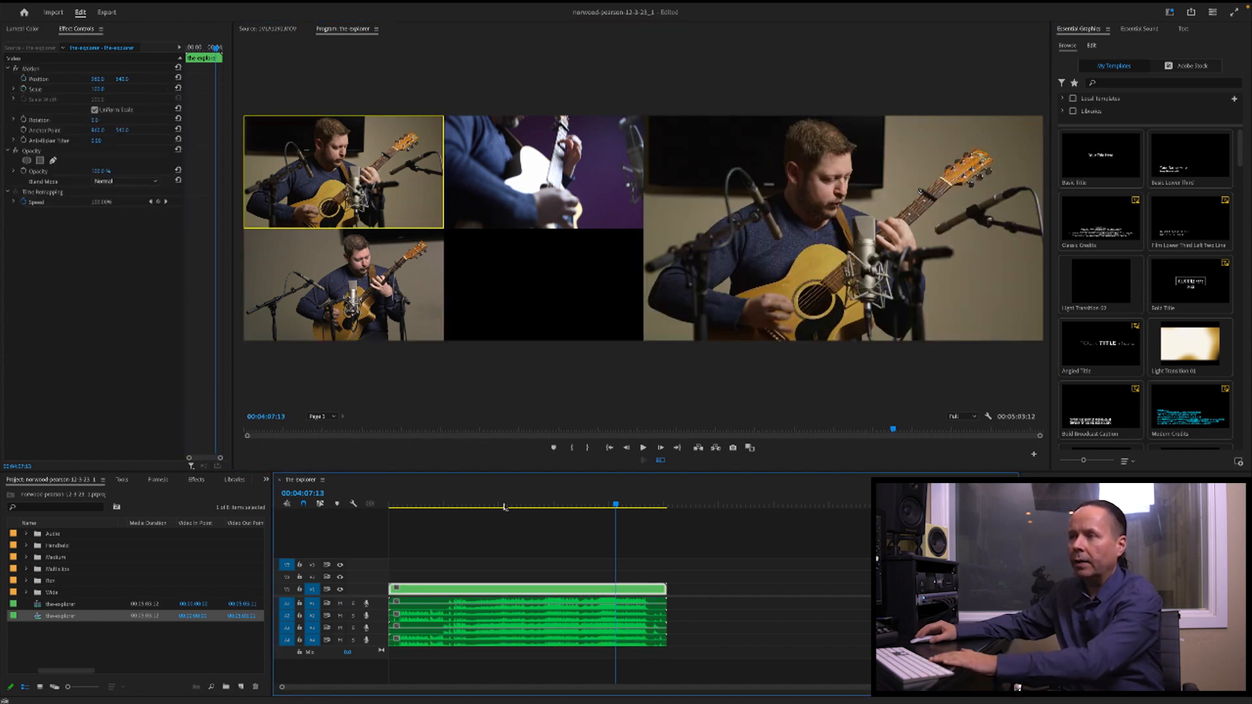
# Step: Find where the song begins, just before 00:01:11:23, and cut the clip on V1 and audio tracks A1 to A4 there
pyautogui.click(459, 502)
pyautogui.press('space')
pyautogui.press('=')
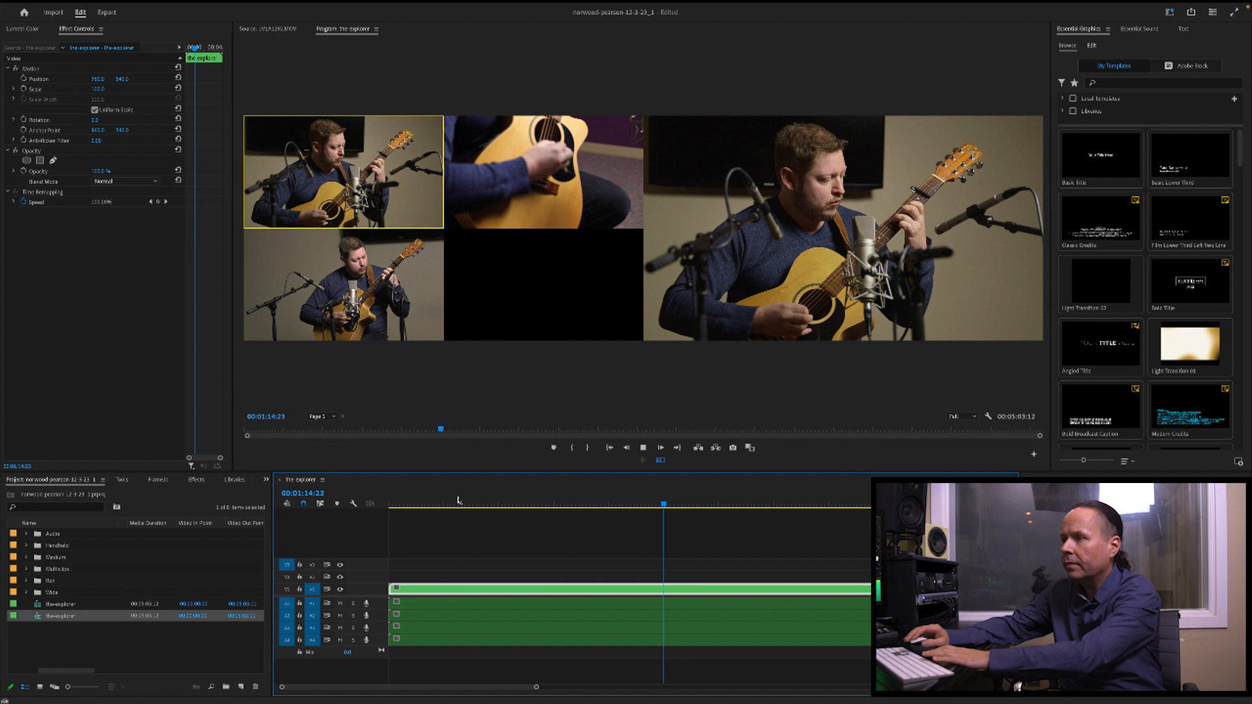
pyautogui.moveTo(665, 502); pyautogui.dragTo(661, 502)
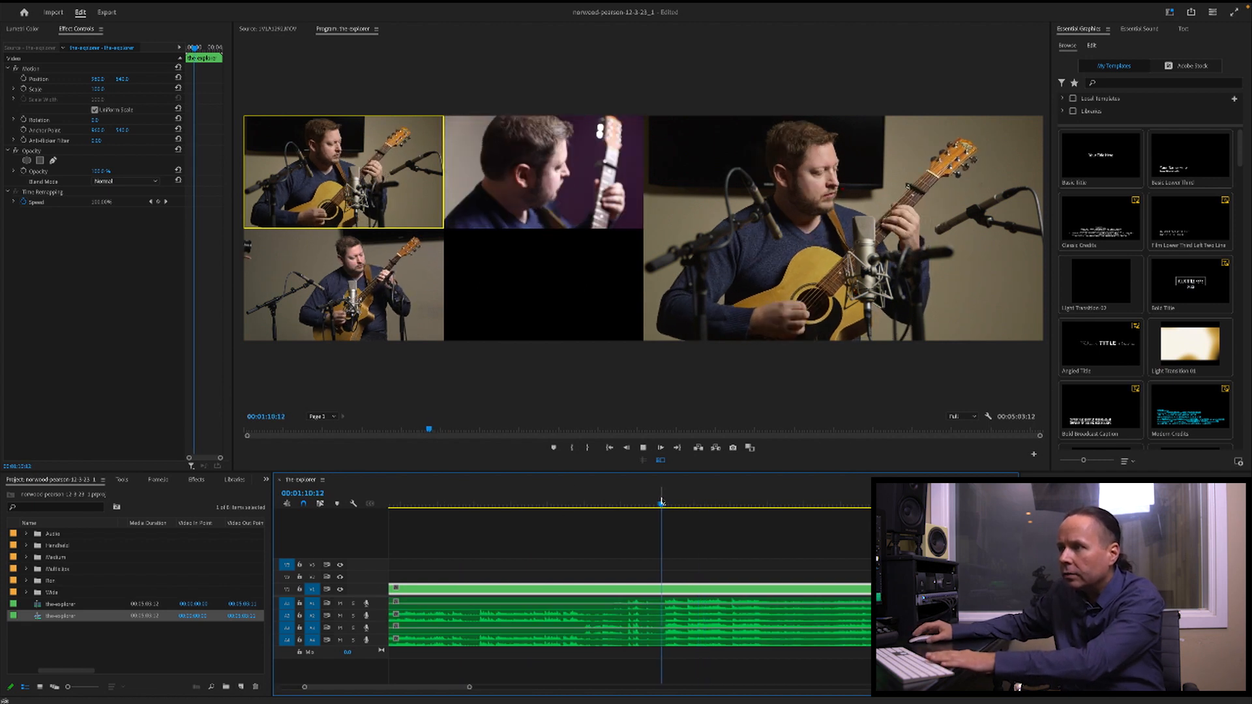
pyautogui.press('space')
pyautogui.press('=')
pyautogui.press('=')
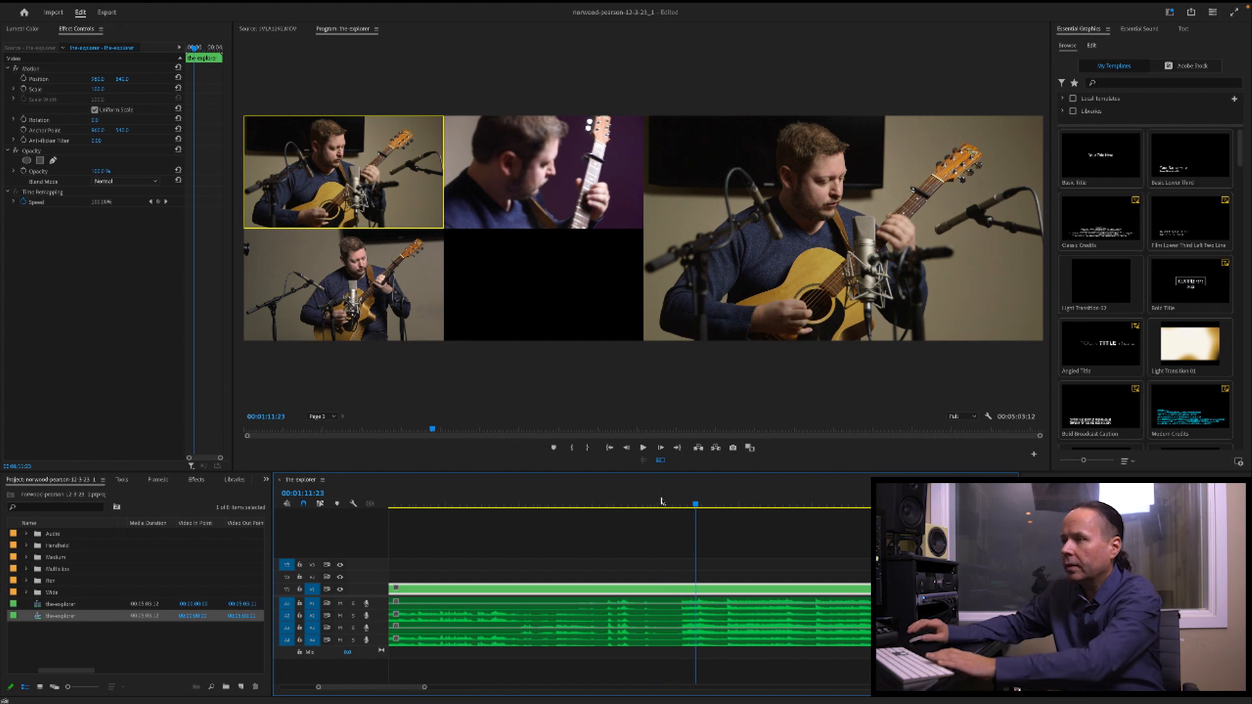
pyautogui.click(668, 588)
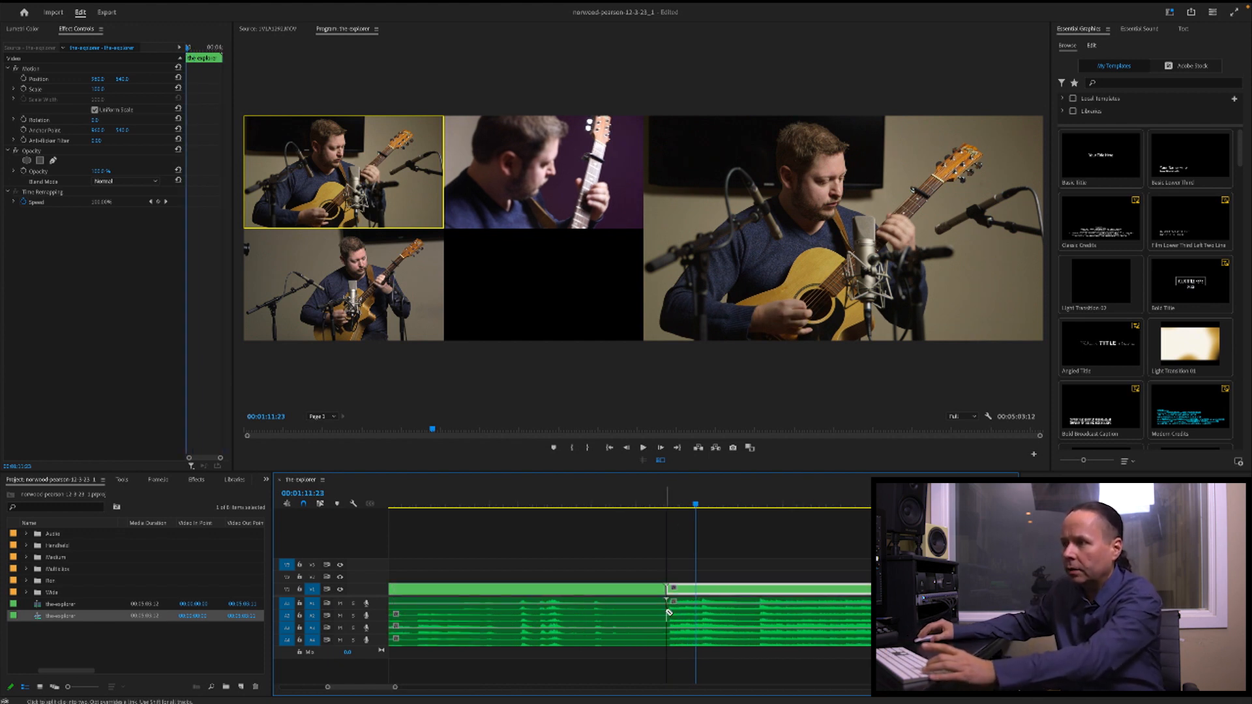
pyautogui.click(669, 615)
pyautogui.click(667, 627)
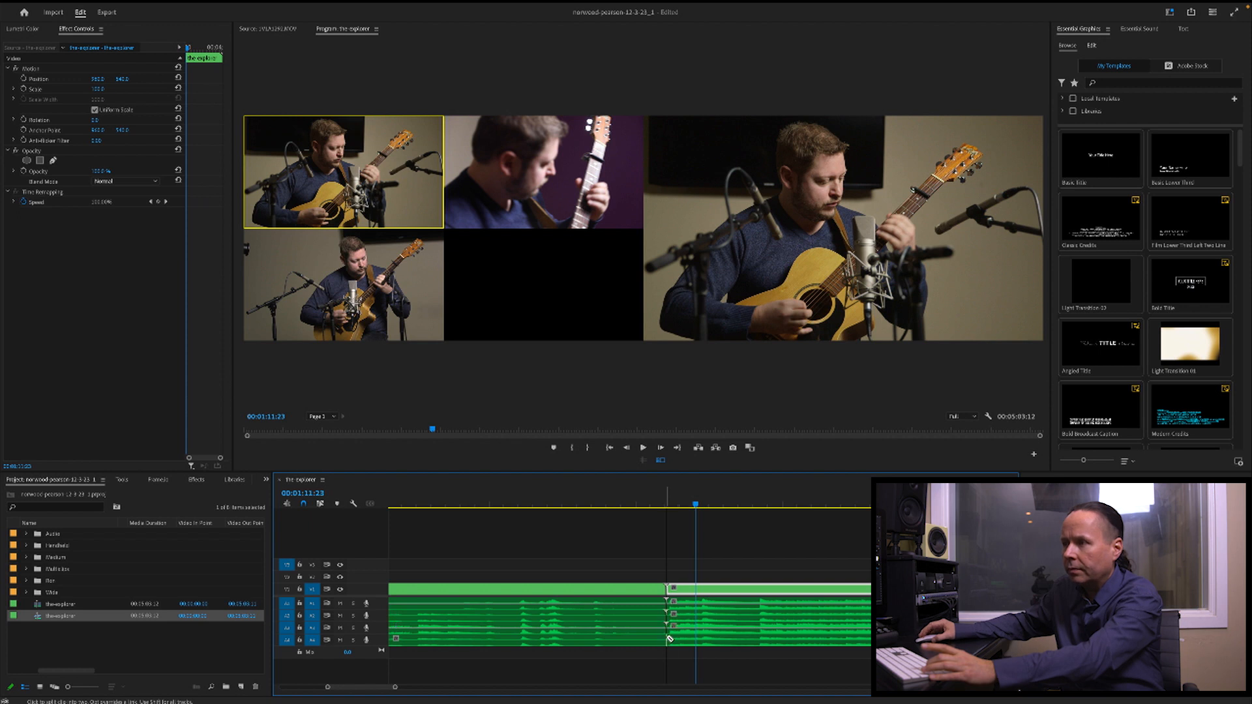
# Step: Delete the video and audio before the cut and close the gap so the song starts at the beginning of the sequence
pyautogui.press('v')
pyautogui.moveTo(639, 545); pyautogui.dragTo(634, 670)
pyautogui.press('Delete')
pyautogui.click(627, 590)
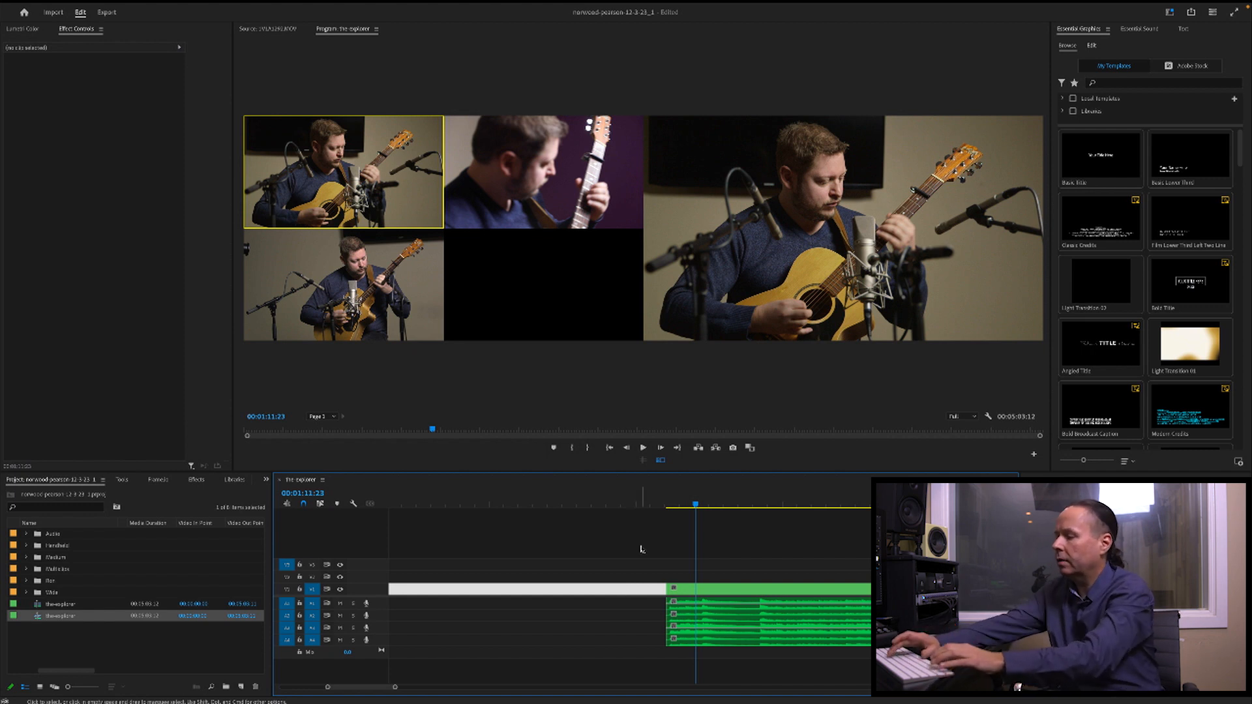
pyautogui.press('Delete')
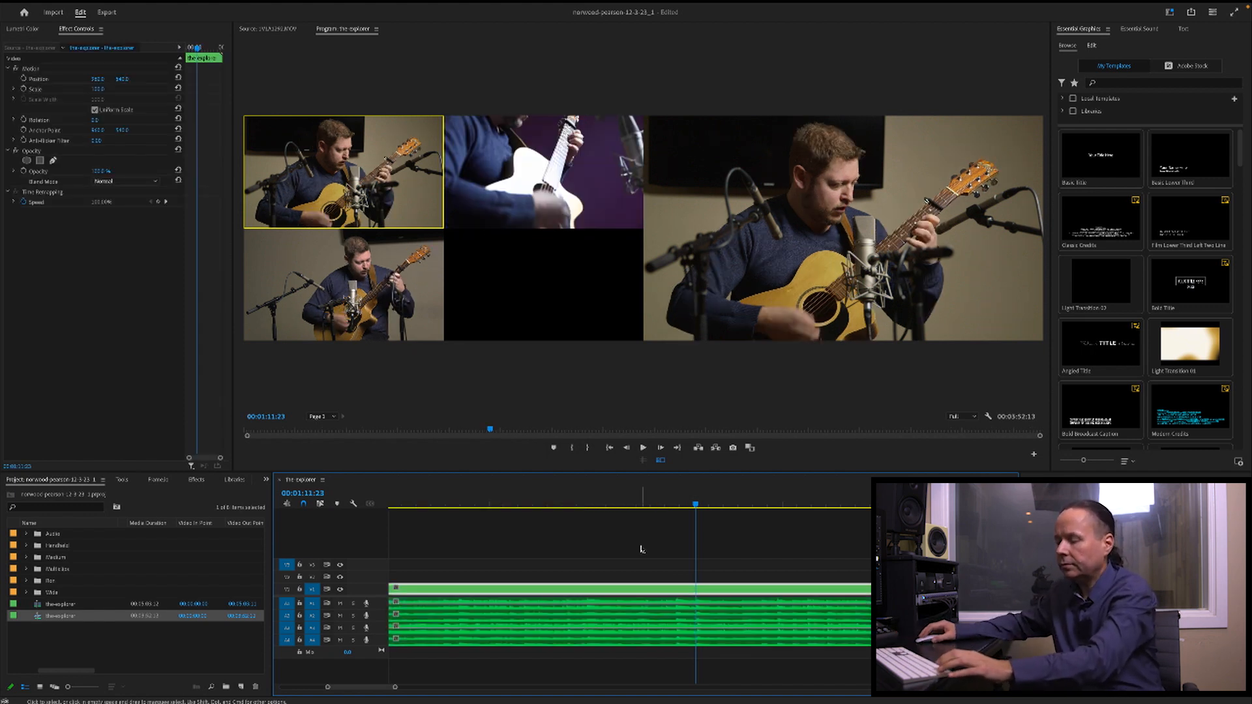
# Step: Show the whole trimmed sequence, play its opening to check the start point, and return the playhead to 00:00:00:00
pyautogui.press('\\')
pyautogui.click(653, 541)
pyautogui.moveTo(432, 498); pyautogui.dragTo(392, 505)
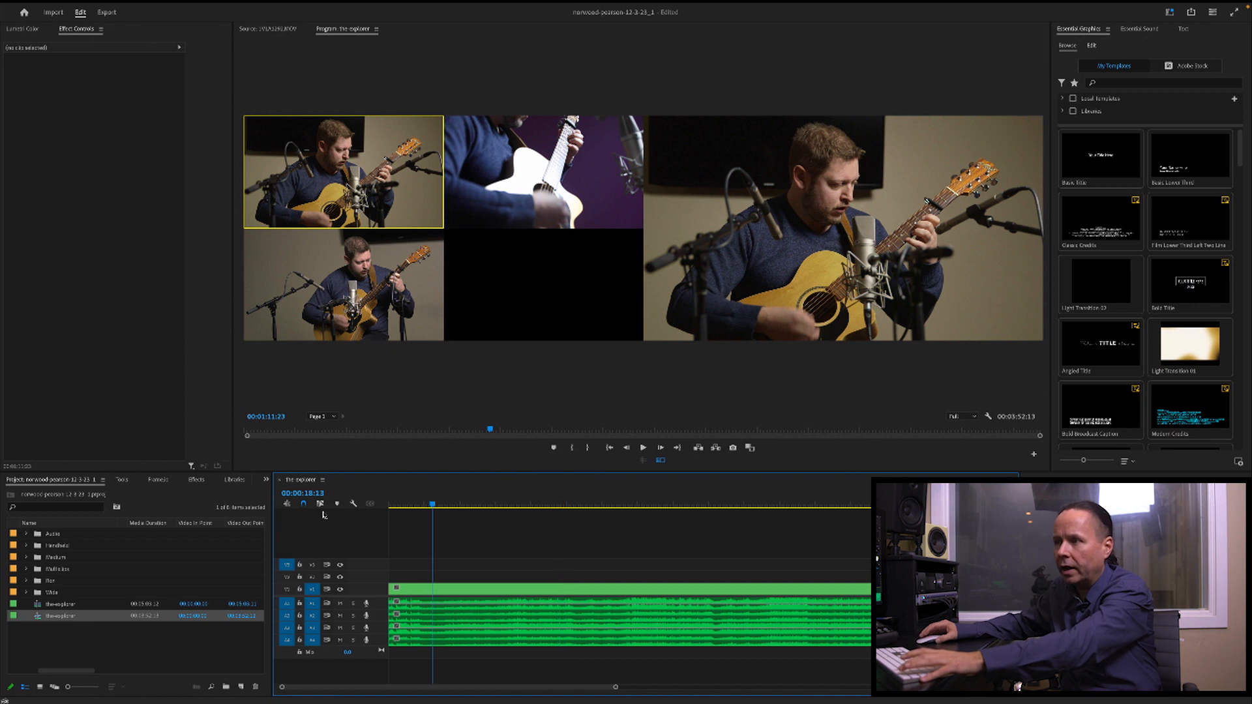
pyautogui.press('space')
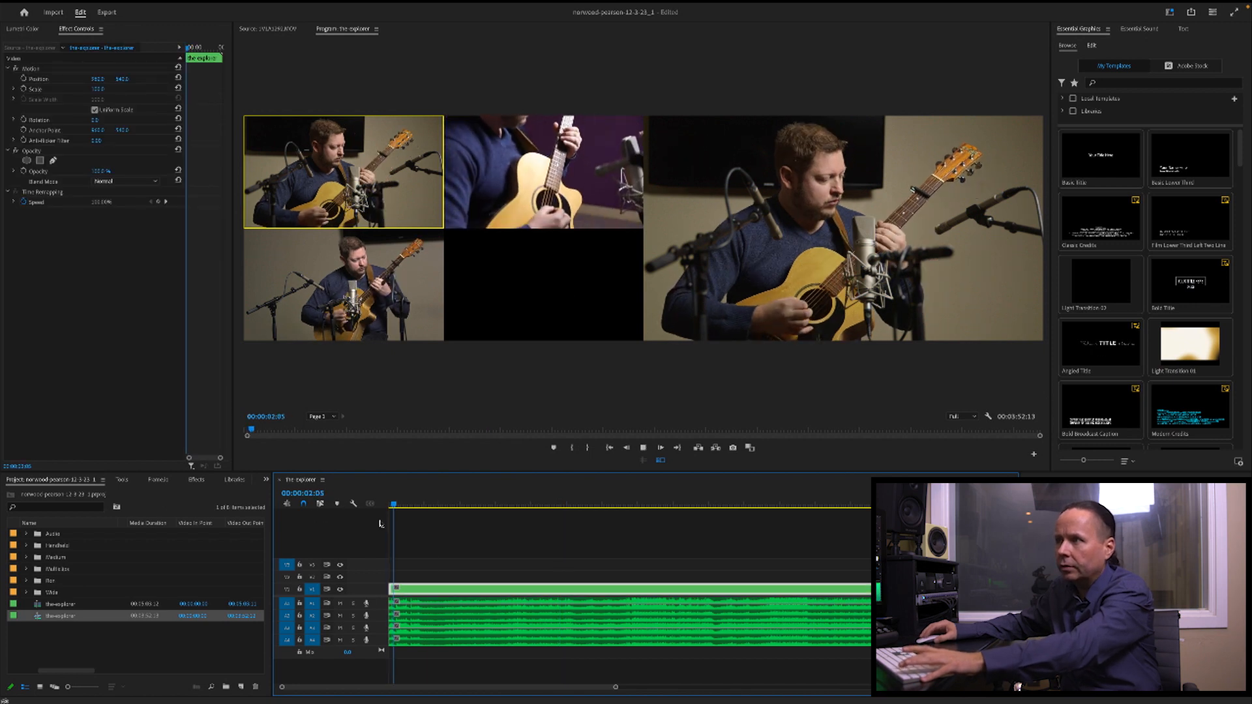
pyautogui.press('space')
pyautogui.press('Home')
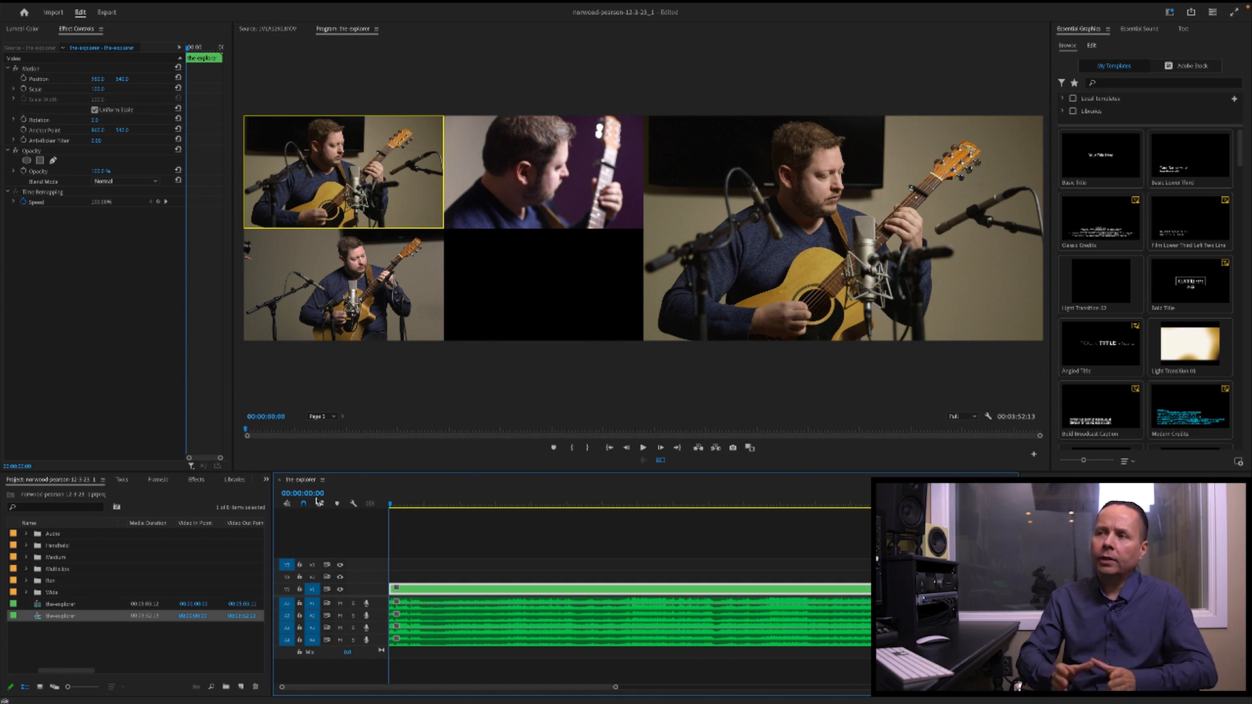
# Step: Compare the wide, medium and handheld angles at the opening, and examine the handheld shot at several points in the song
pyautogui.click(340, 288)
pyautogui.click(340, 289)
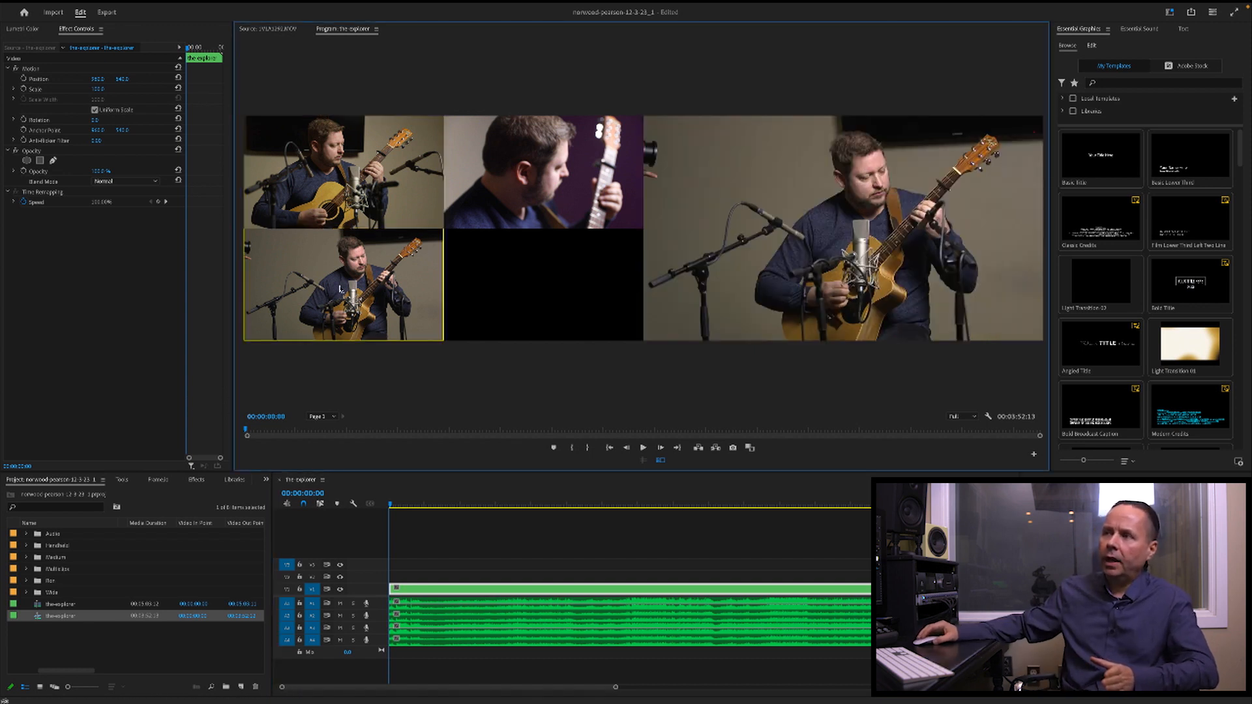
pyautogui.click(366, 171)
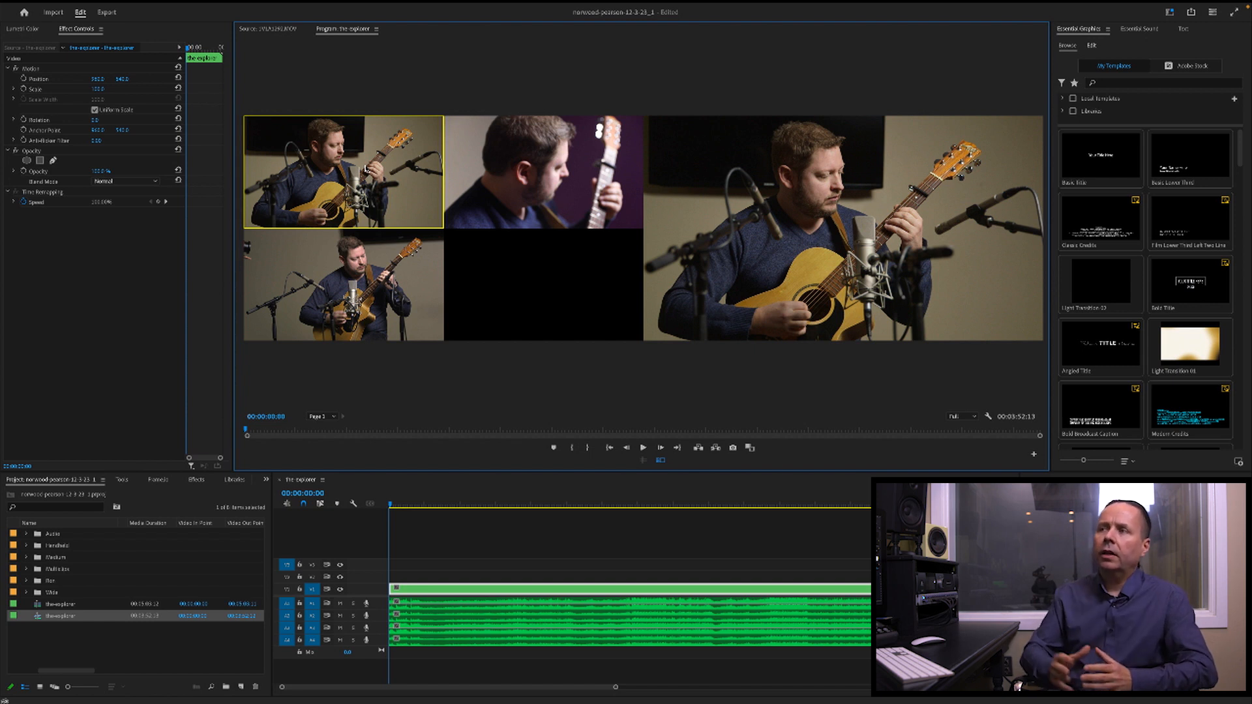
pyautogui.click(567, 186)
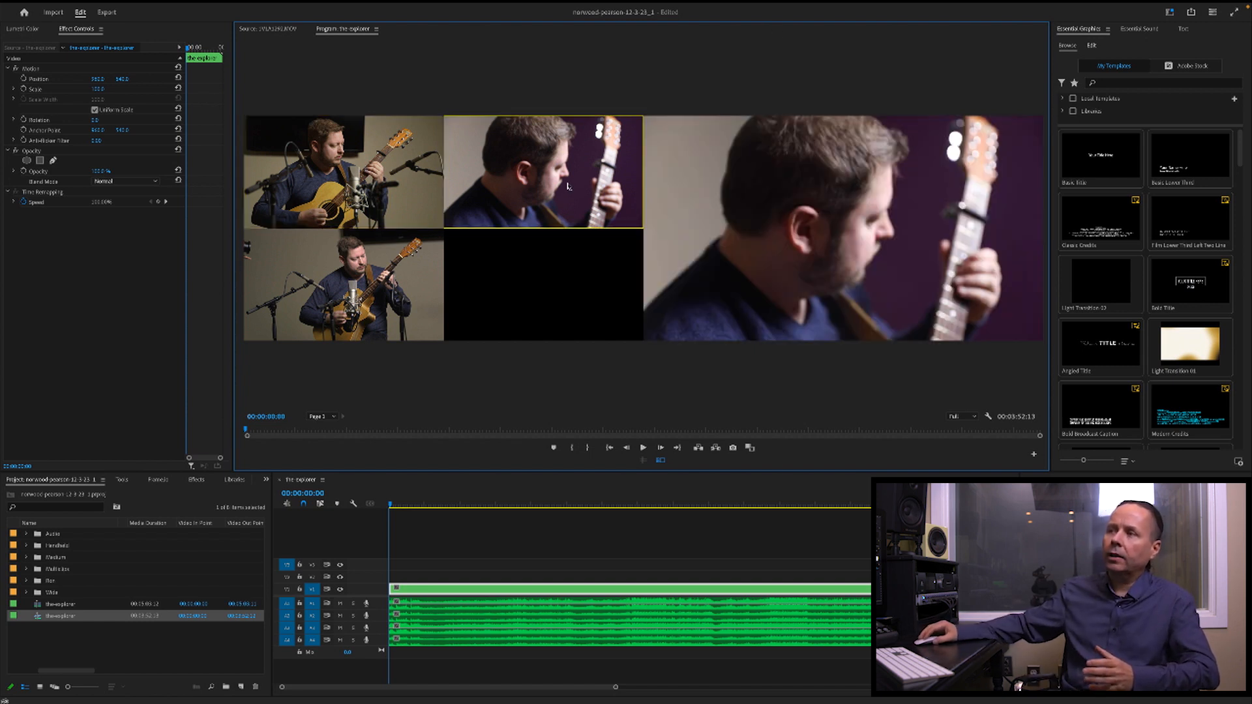
pyautogui.click(457, 504)
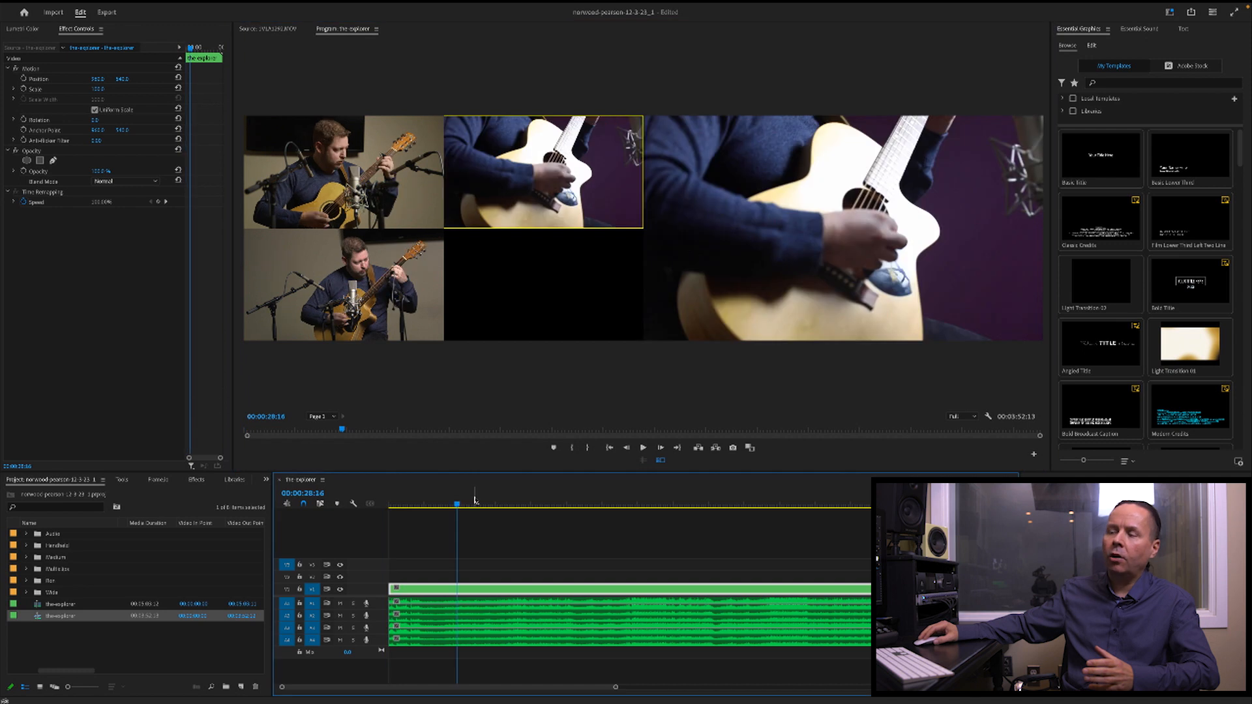
pyautogui.click(416, 503)
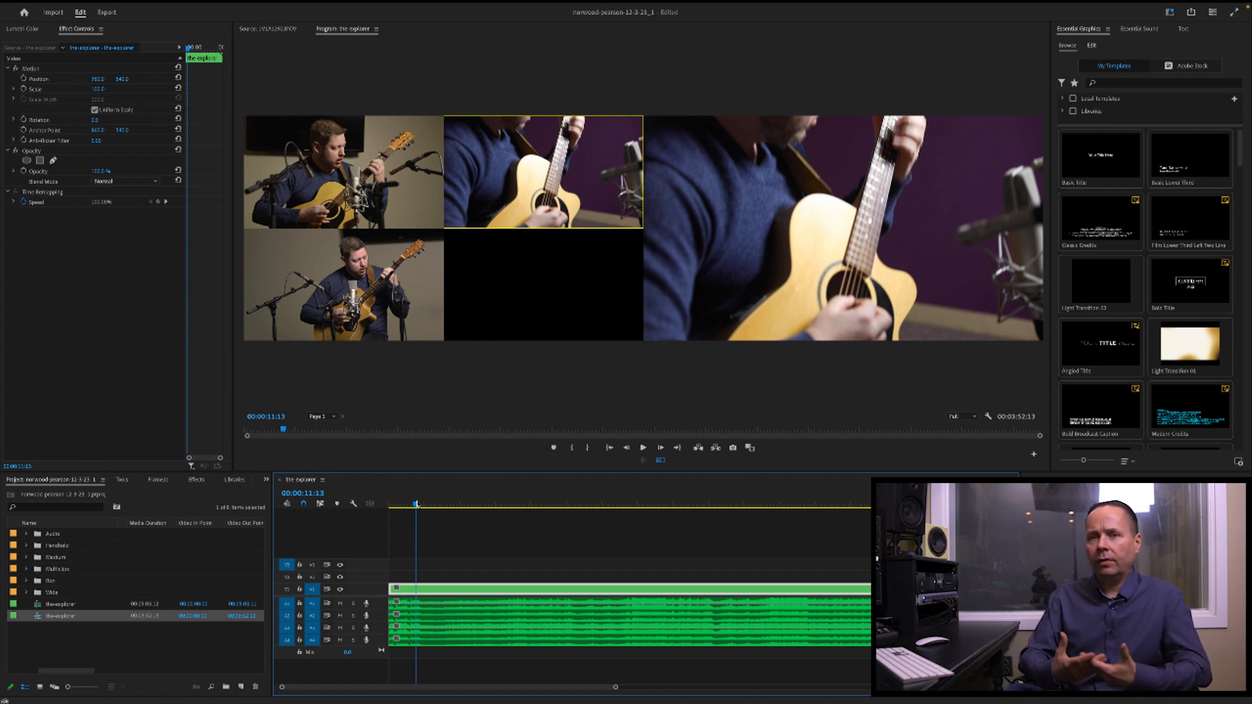
pyautogui.click(564, 505)
pyautogui.click(610, 503)
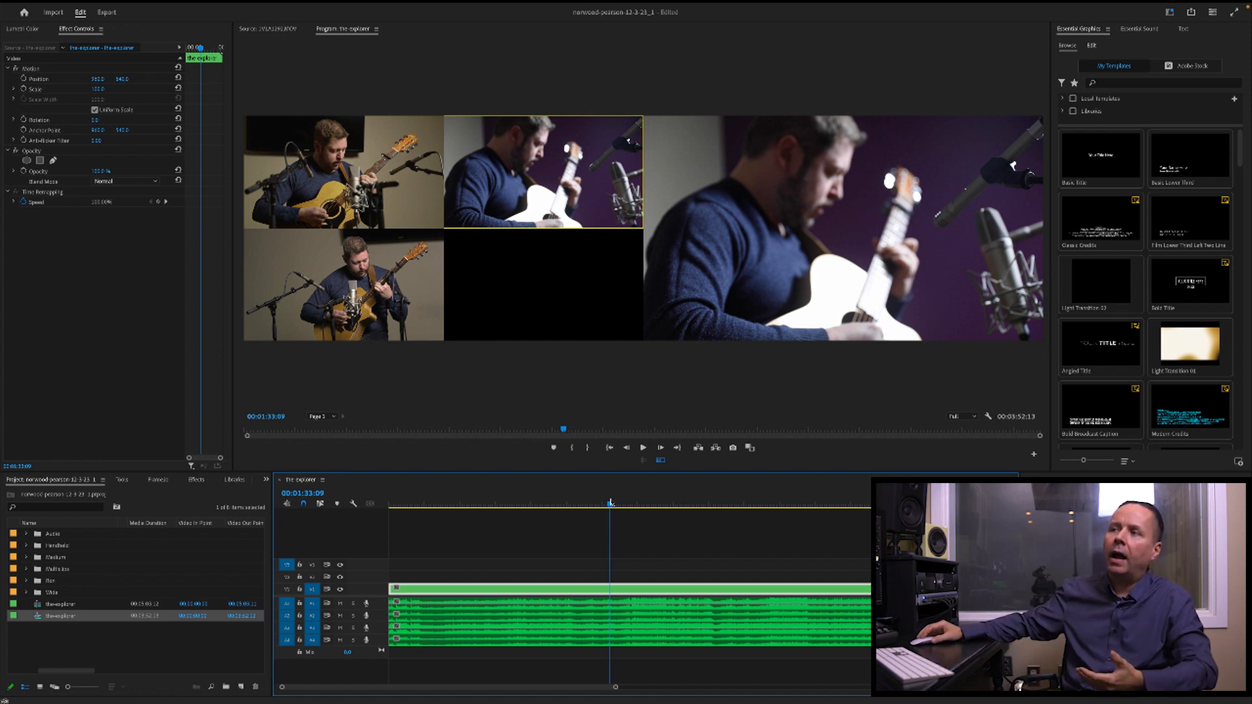
# Step: Compare the wide and medium angles at 00:01:33:09 and set the multi-camera clip to the wide angle
pyautogui.click(350, 268)
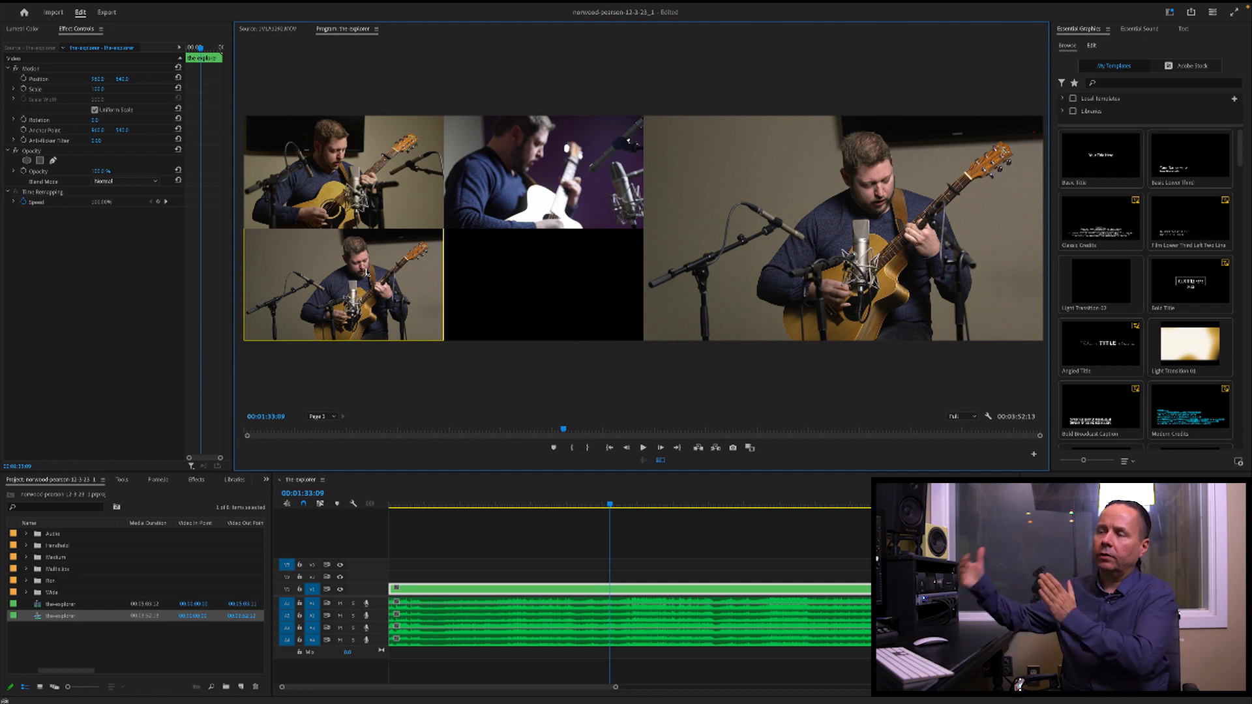
pyautogui.click(363, 170)
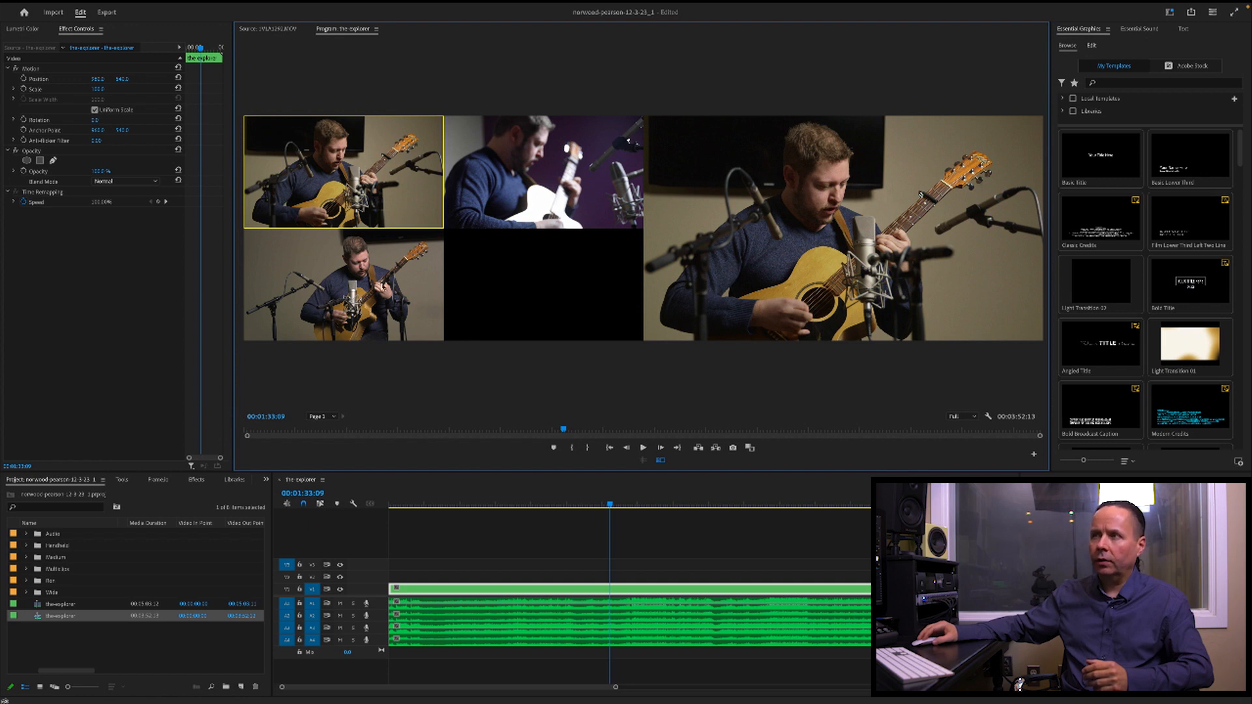
pyautogui.click(383, 287)
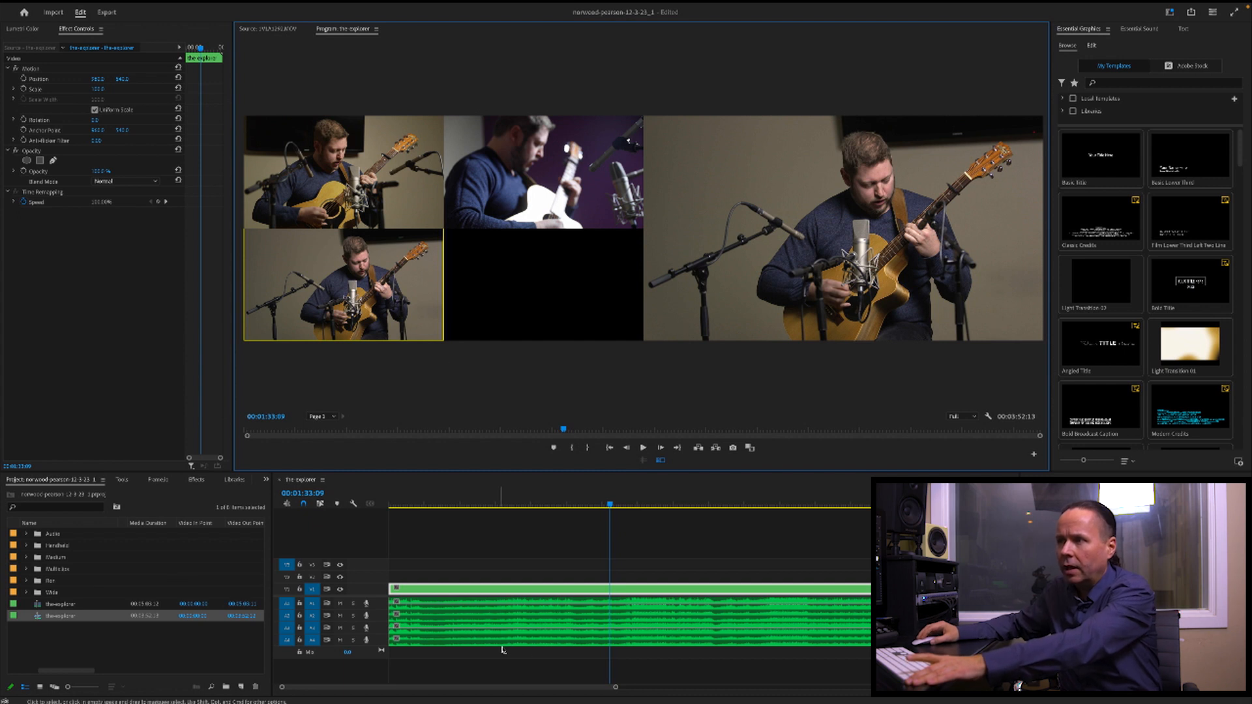
# Step: Play the sequence from its start and cut live from the wide angle to handheld, medium, handheld and back to wide
pyautogui.click(427, 511)
pyautogui.press('Home')
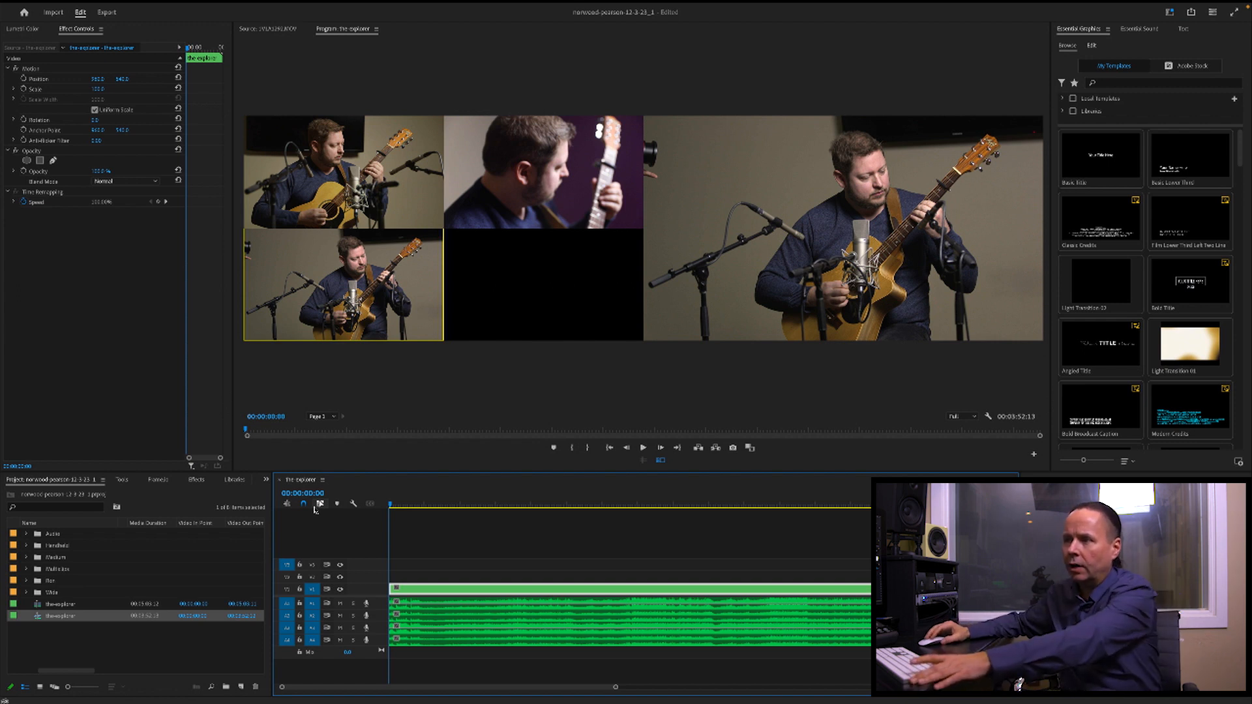
pyautogui.press('space')
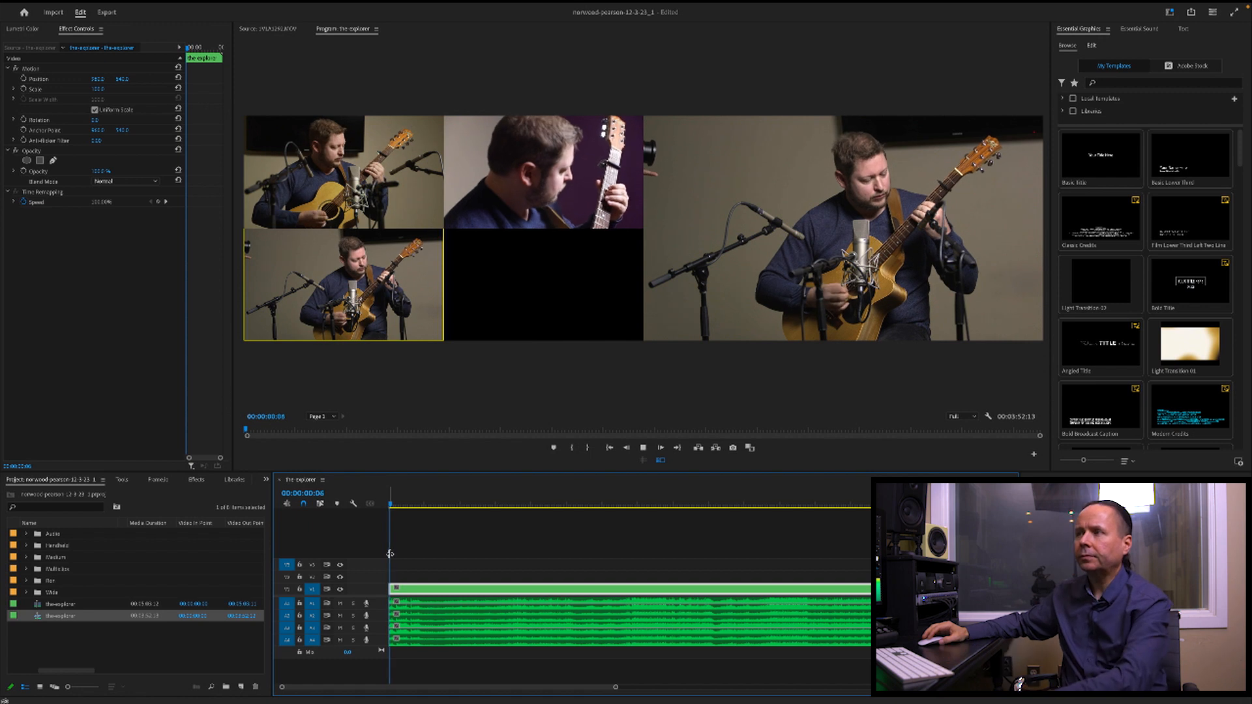
pyautogui.click(521, 155)
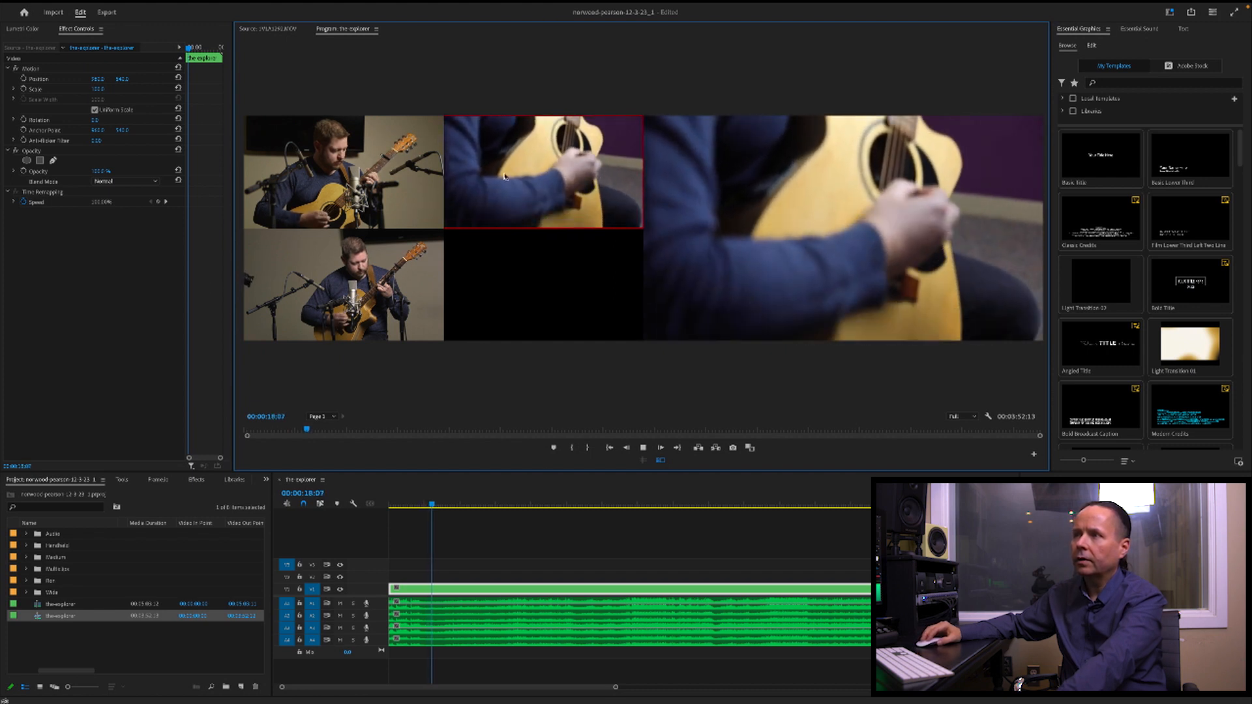
pyautogui.click(365, 182)
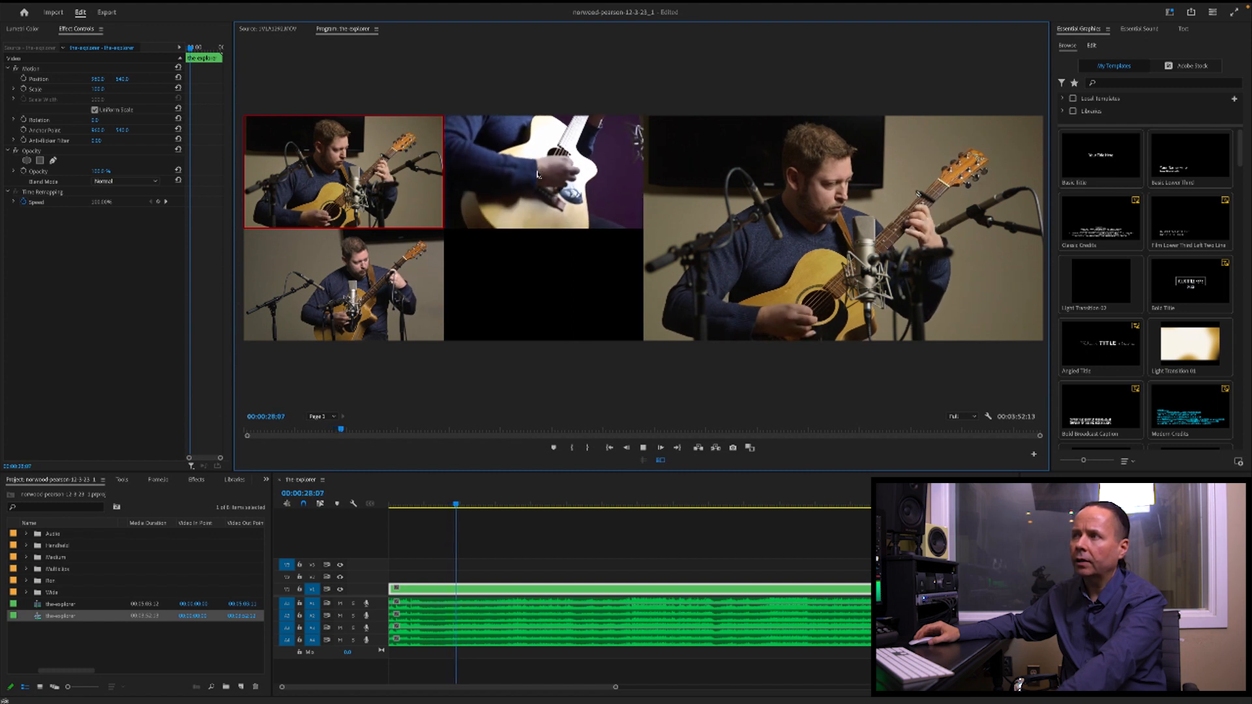
pyautogui.click(539, 175)
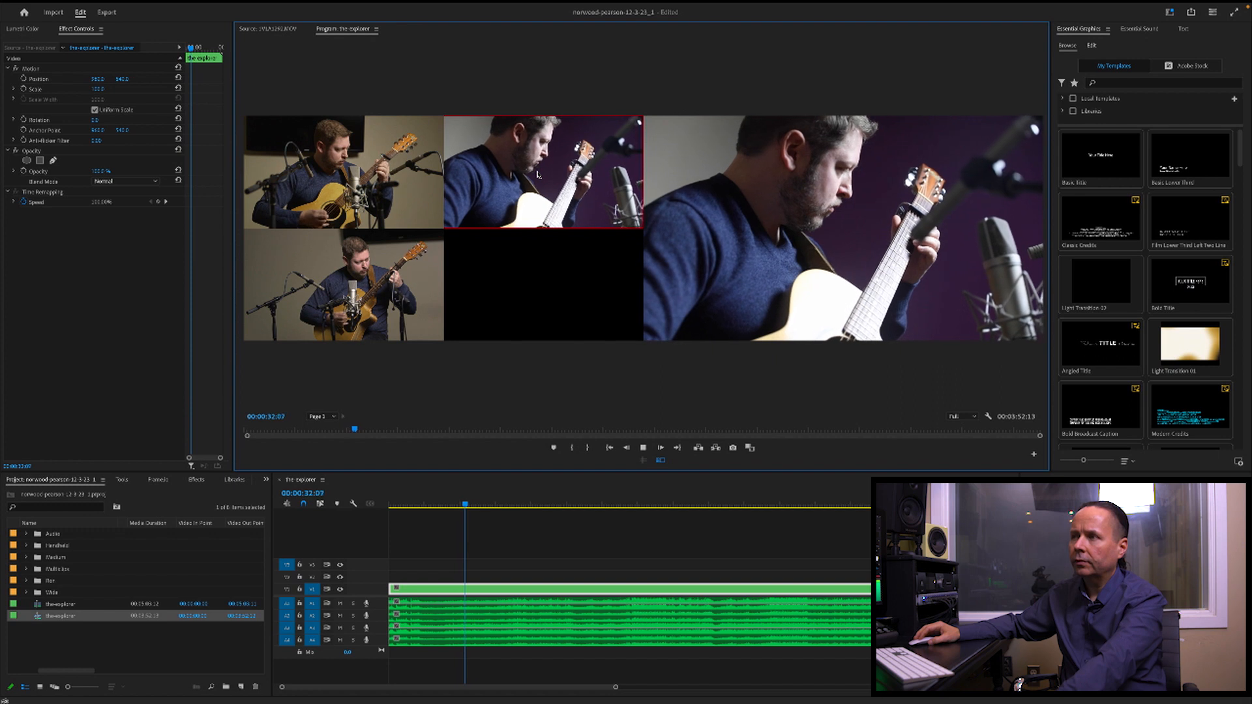
pyautogui.click(356, 285)
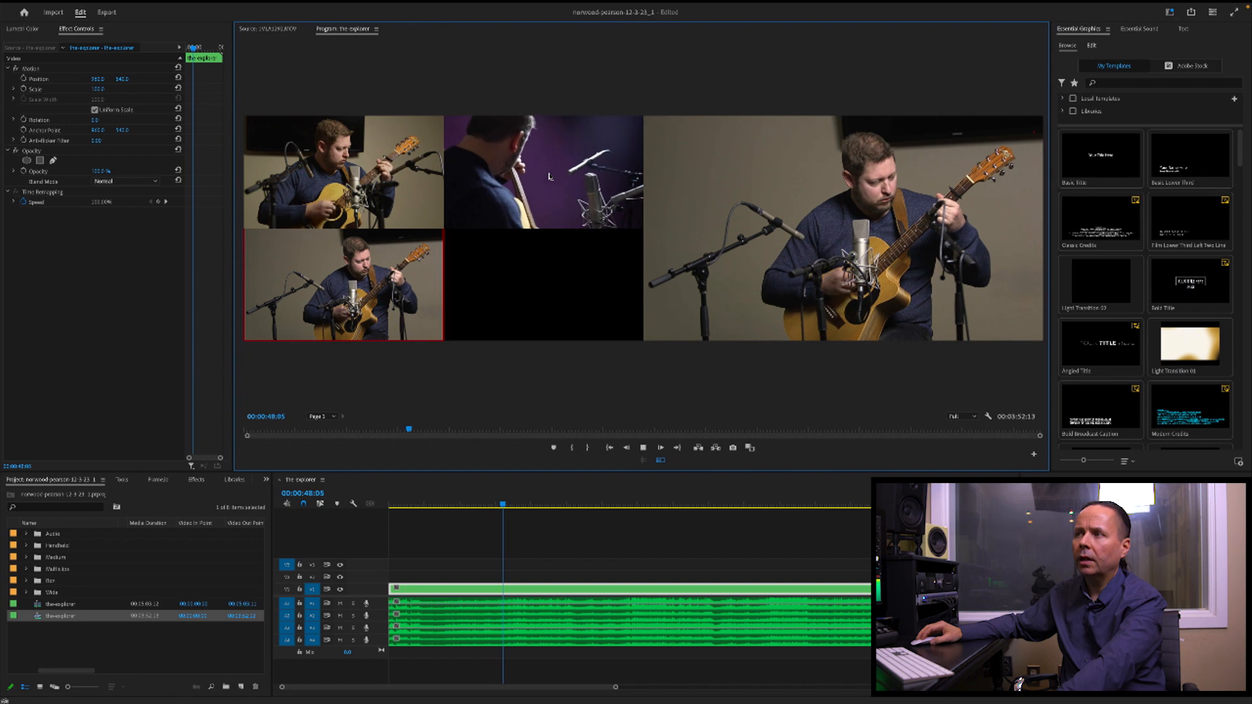
# Step: Continue the live edit by cutting to handheld, medium, handheld and wide, stopping playback at 00:01:11:11
pyautogui.click(549, 176)
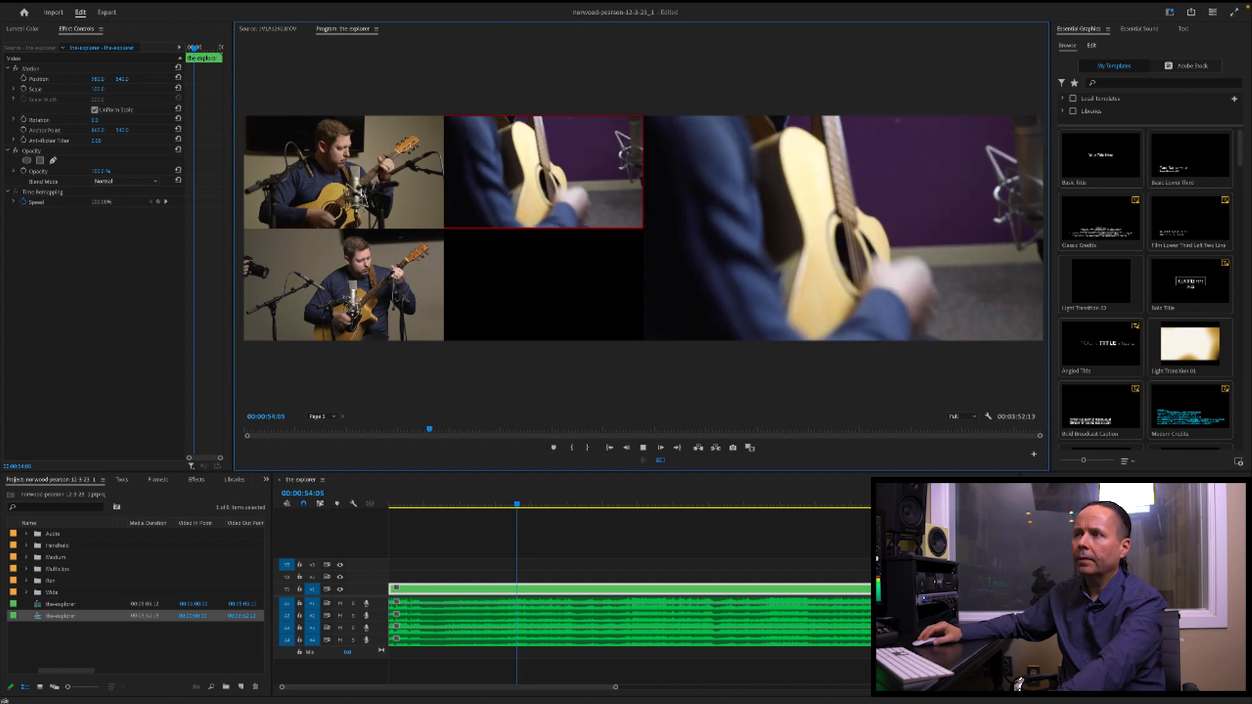
pyautogui.click(360, 173)
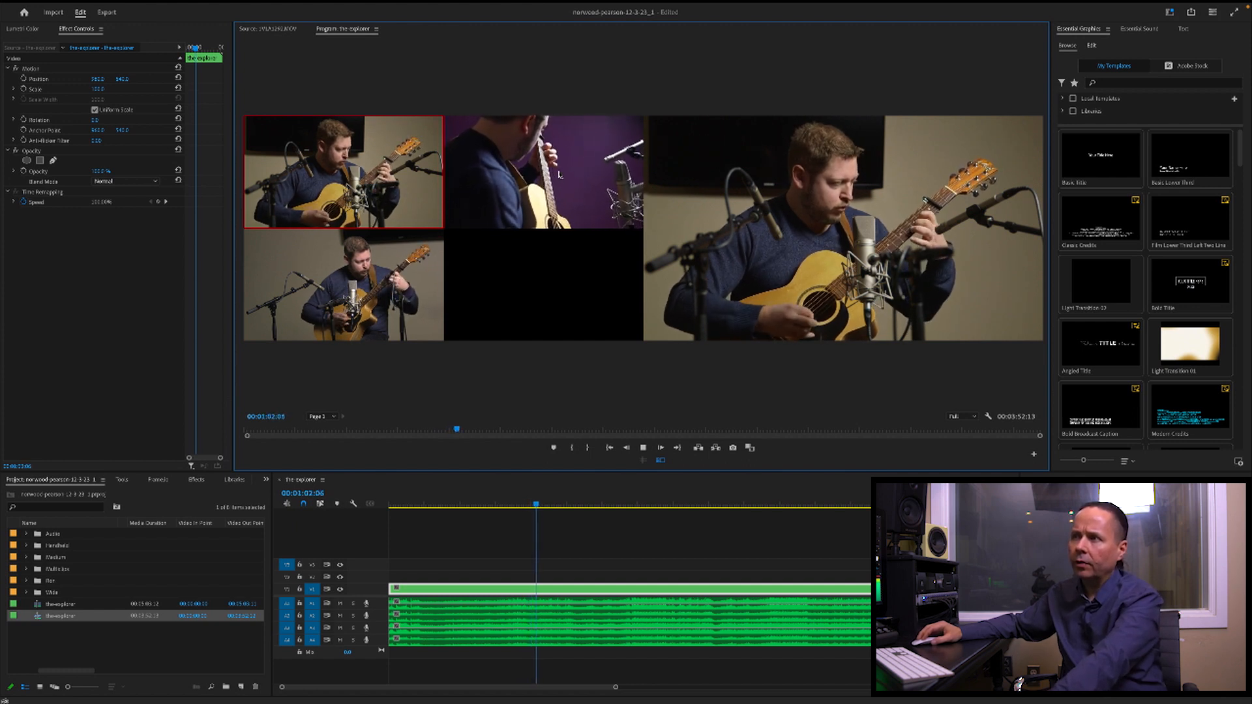
pyautogui.click(559, 175)
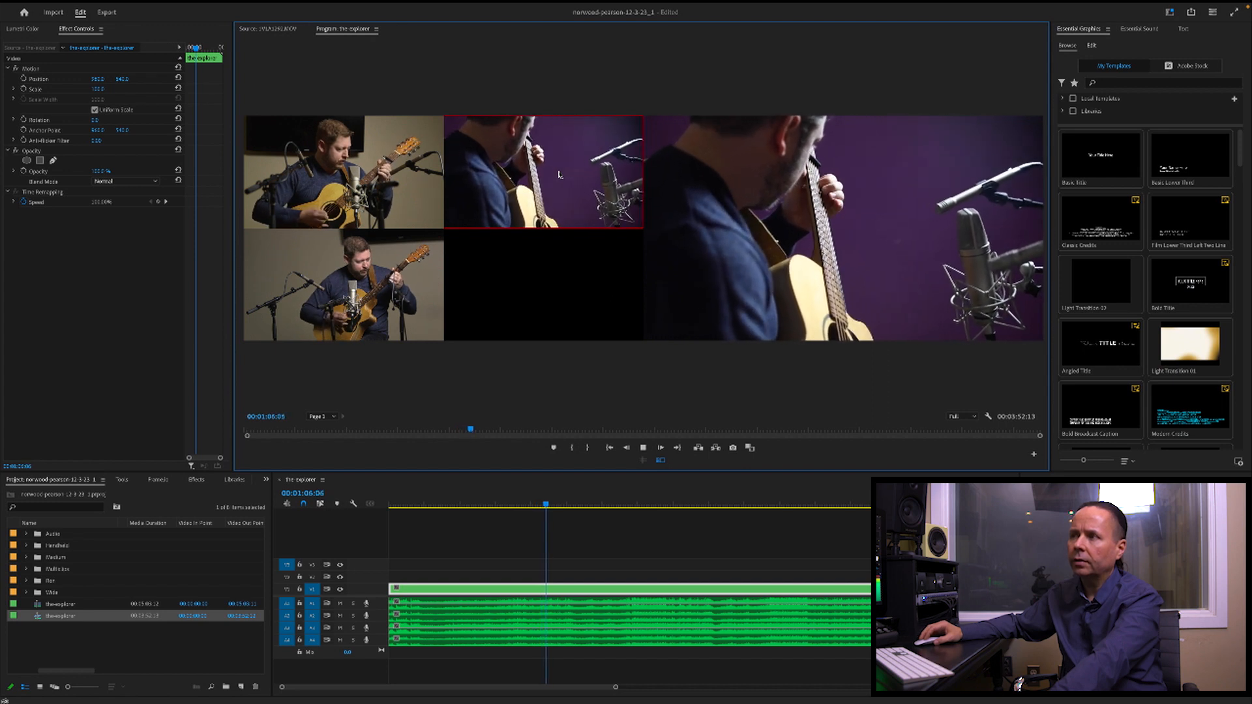
pyautogui.click(362, 283)
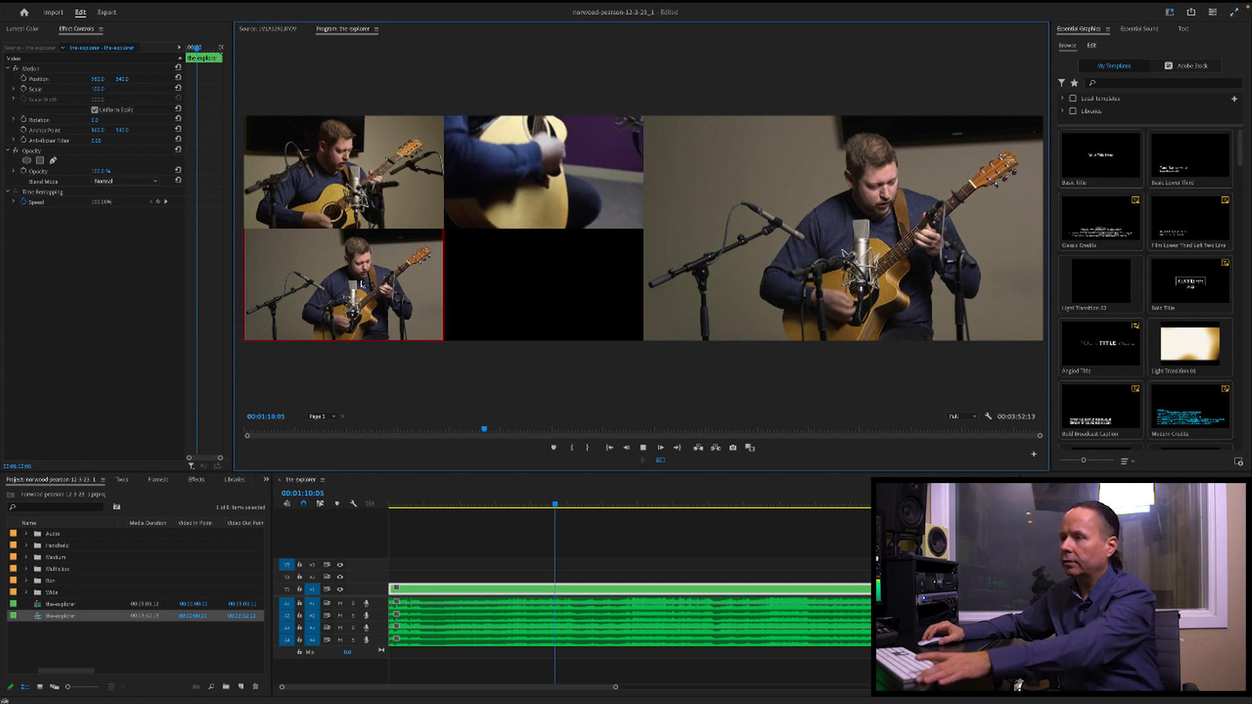
pyautogui.press('space')
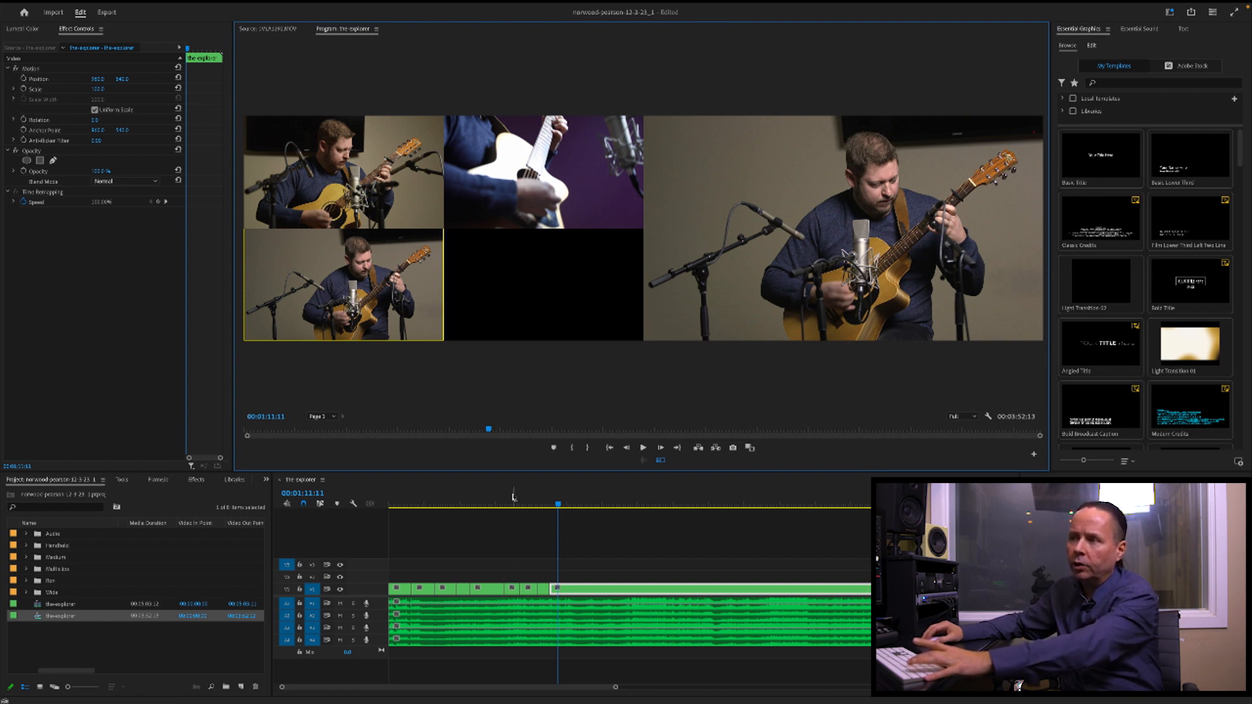
# Step: Return to the sequence start, turn off the multi-camera view, and play the opening through the first cut
pyautogui.click(469, 504)
pyautogui.click(389, 506)
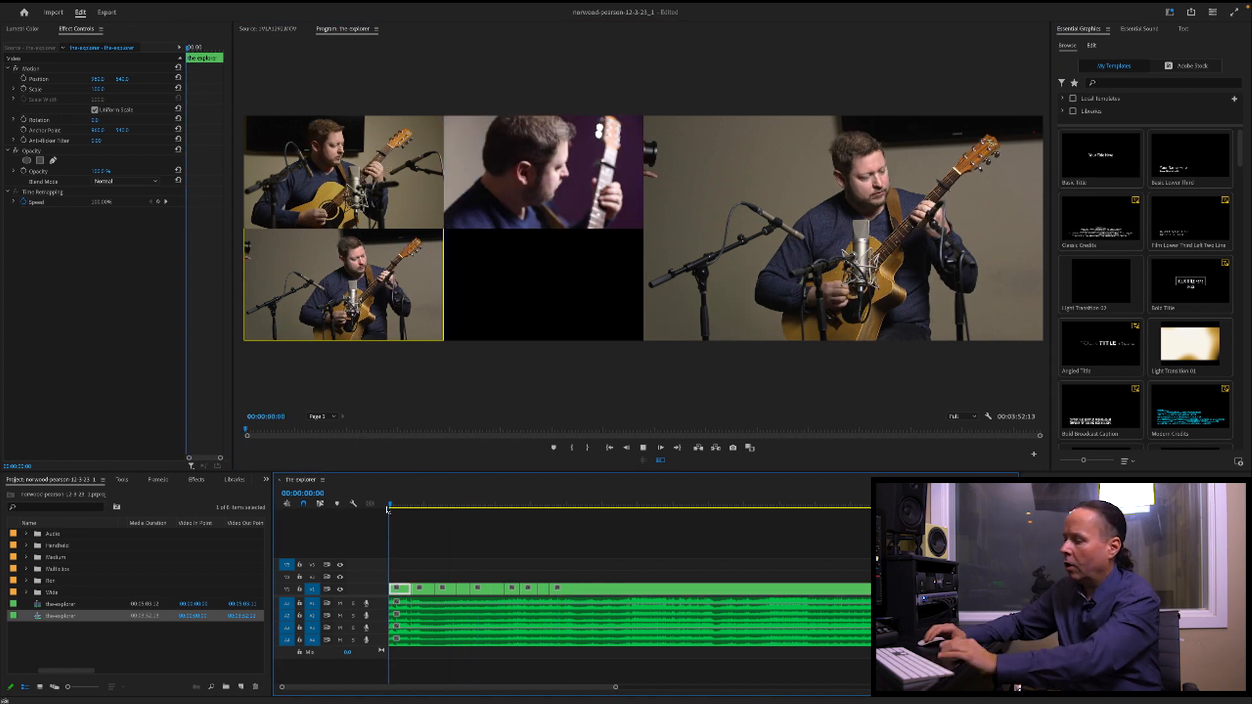
pyautogui.press('space')
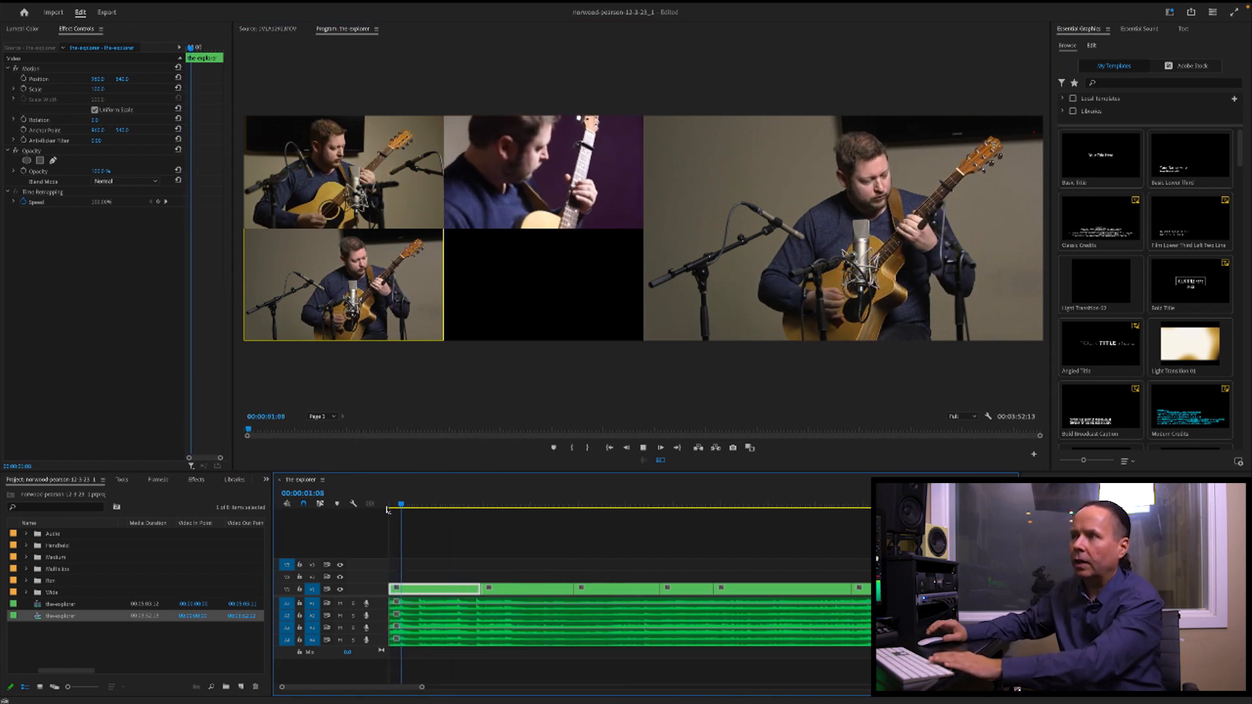
pyautogui.press('space')
pyautogui.click(661, 461)
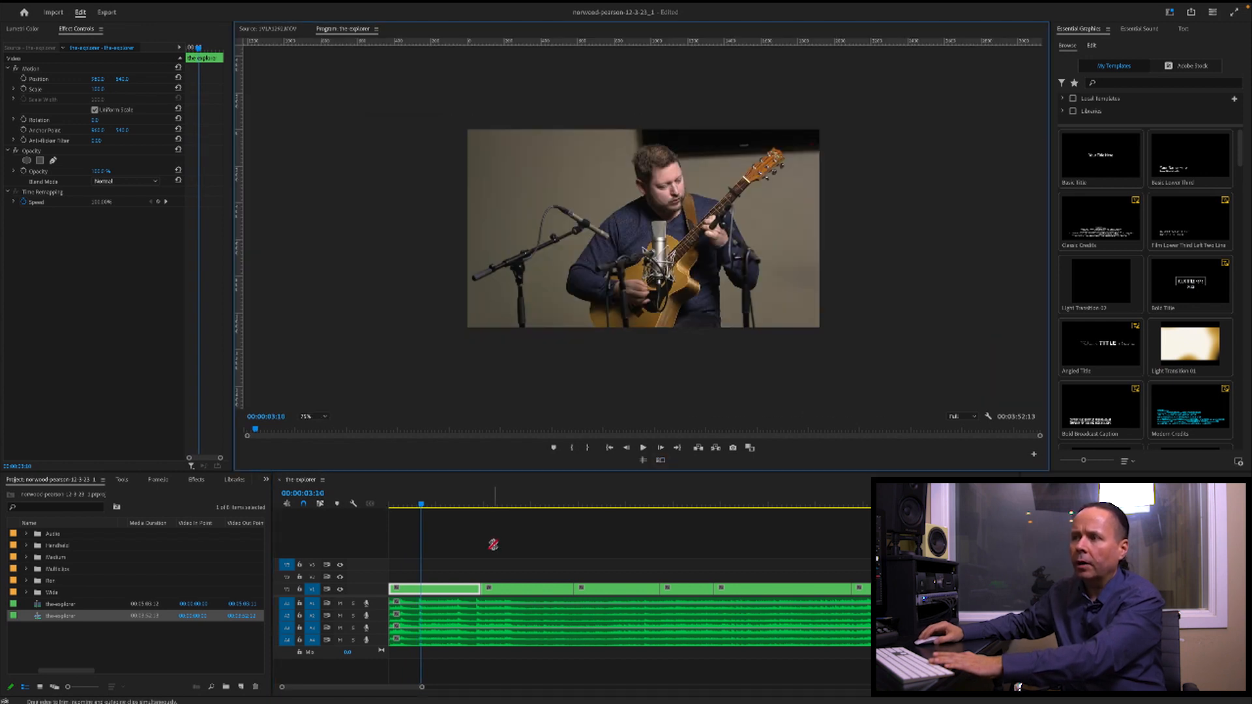
pyautogui.press('space')
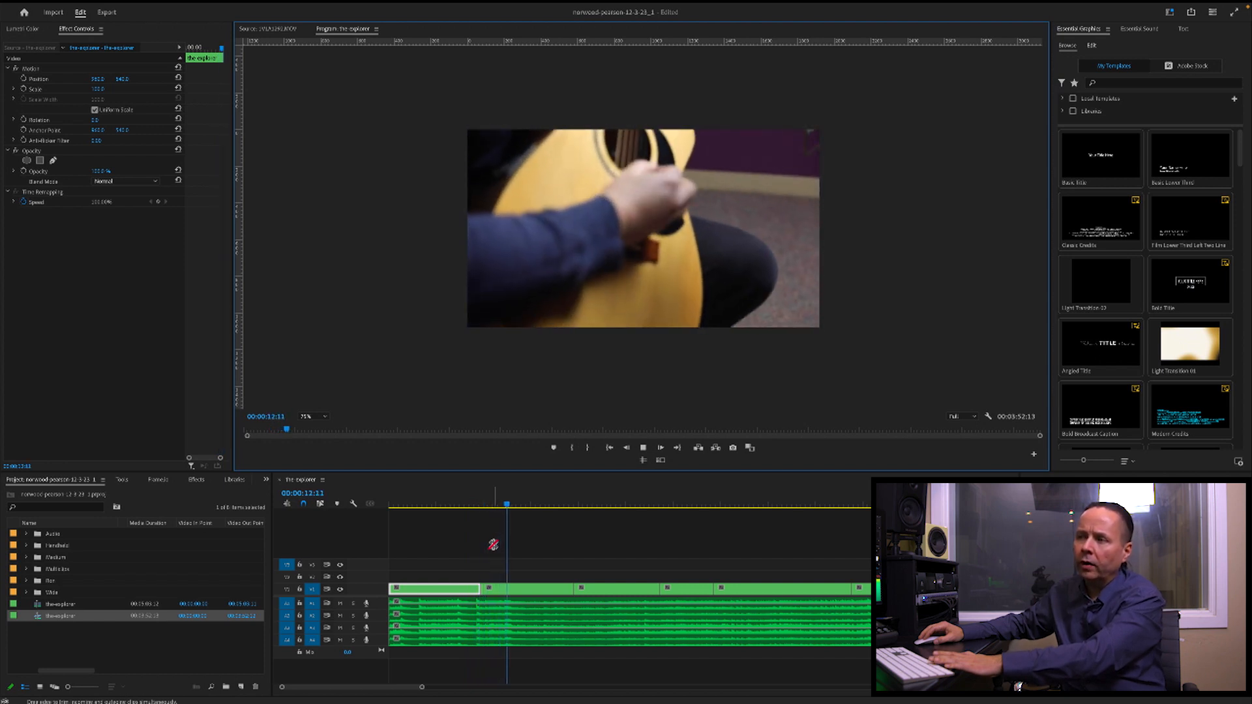
# Step: Roll the first cut, from wide to handheld, about one second earlier and play across it
pyautogui.click(427, 504)
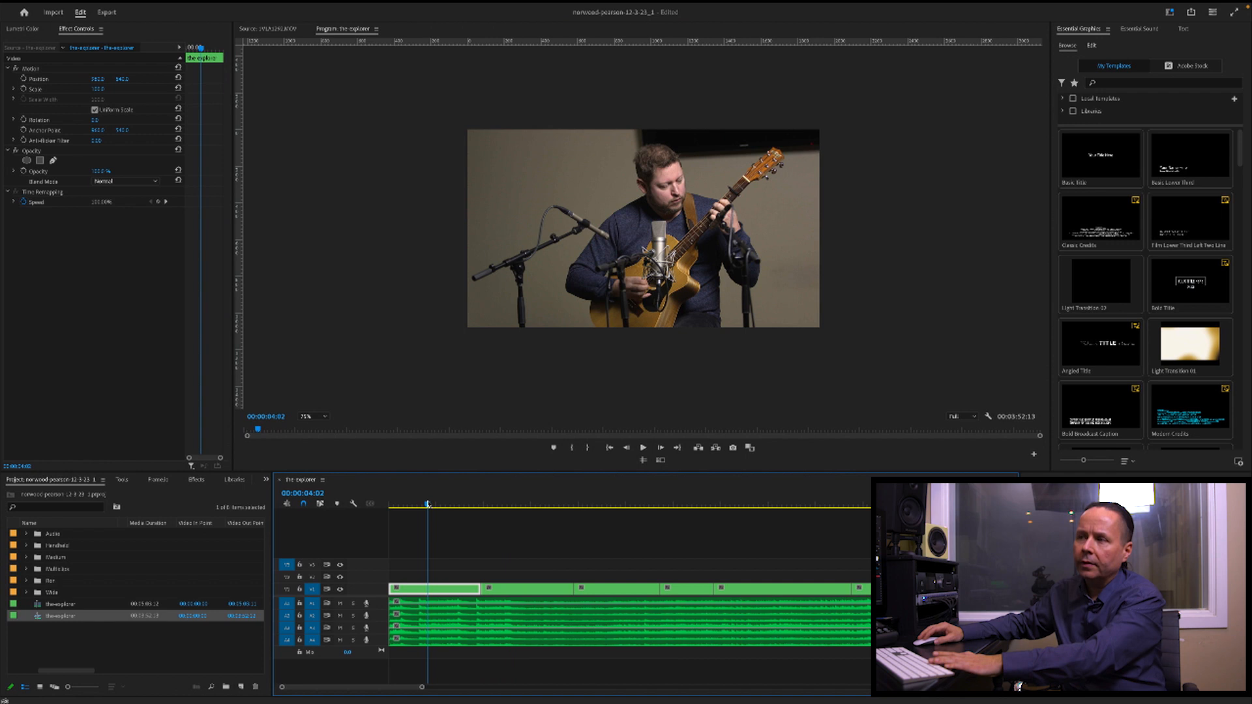
pyautogui.click(505, 505)
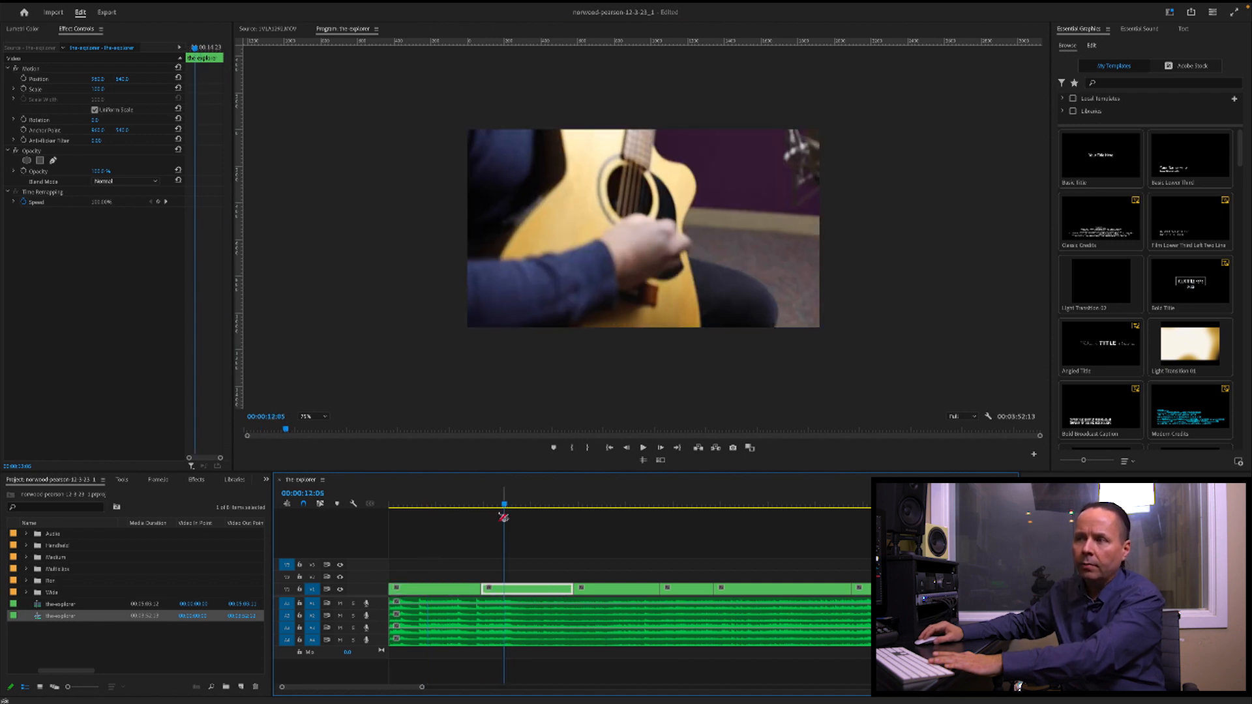
pyautogui.moveTo(482, 587); pyautogui.dragTo(472, 587)
pyautogui.moveTo(473, 506); pyautogui.dragTo(460, 507)
pyautogui.press('space')
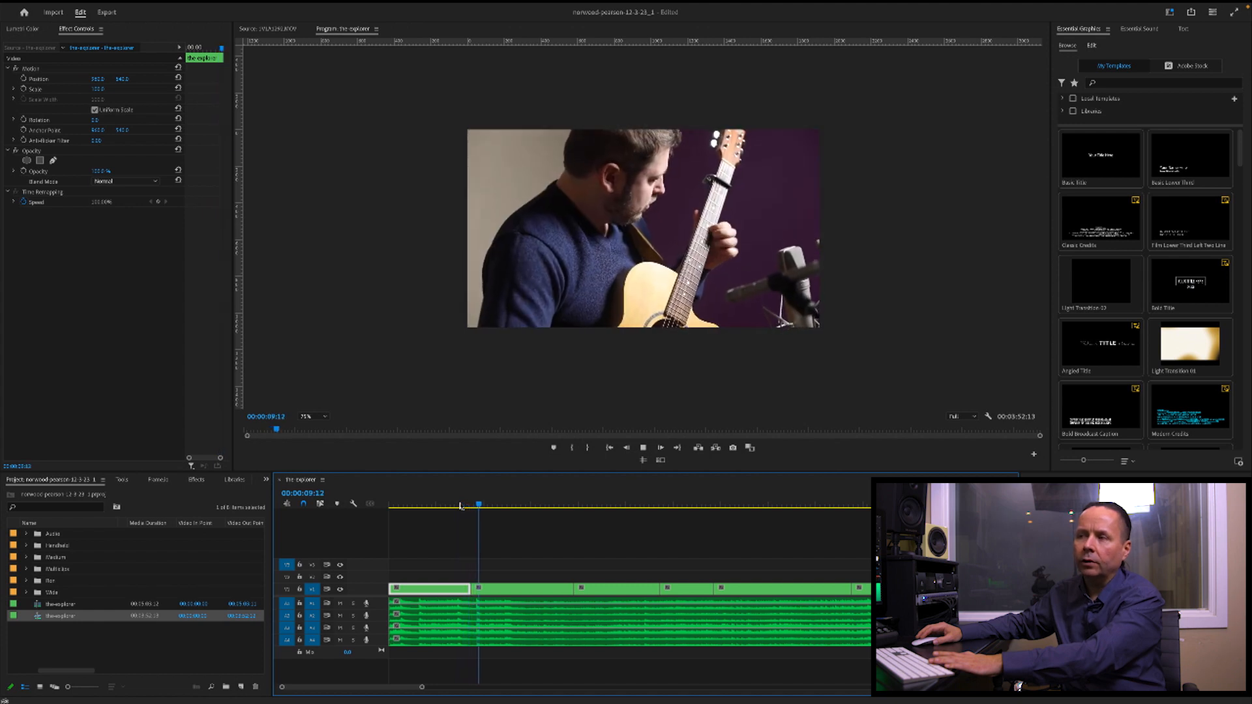
# Step: Review the second cut, from handheld to medium, roll it about one second earlier, and resume playback
pyautogui.click(558, 500)
pyautogui.press('space')
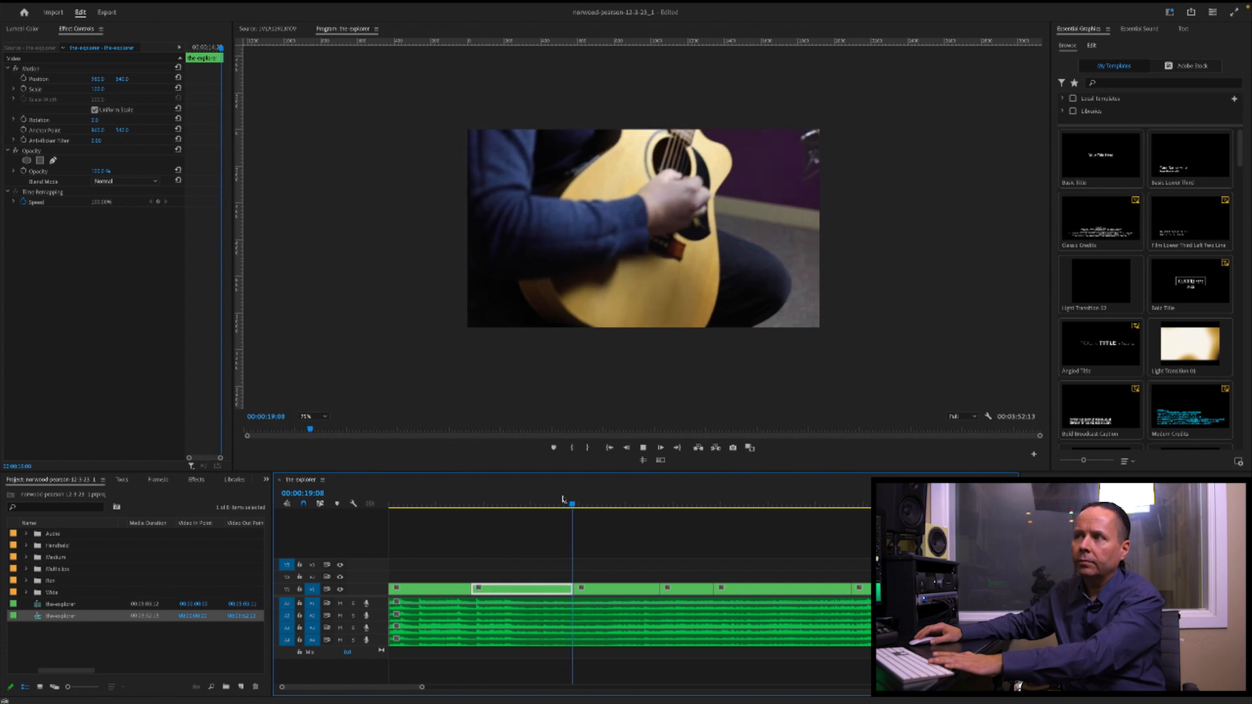
pyautogui.press('space')
pyautogui.moveTo(572, 588); pyautogui.dragTo(560, 588)
pyautogui.press('space')
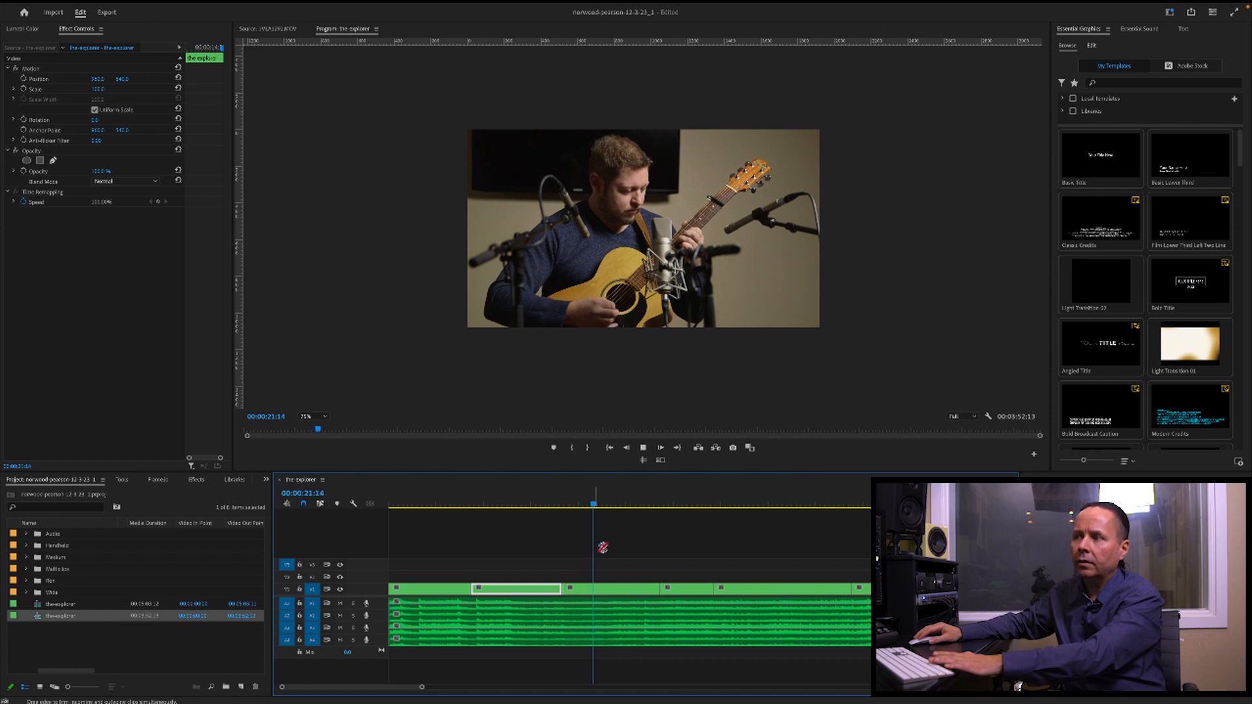
# Step: Review the third cut, from medium to handheld, roll it about one second later, and replay it
pyautogui.click(649, 503)
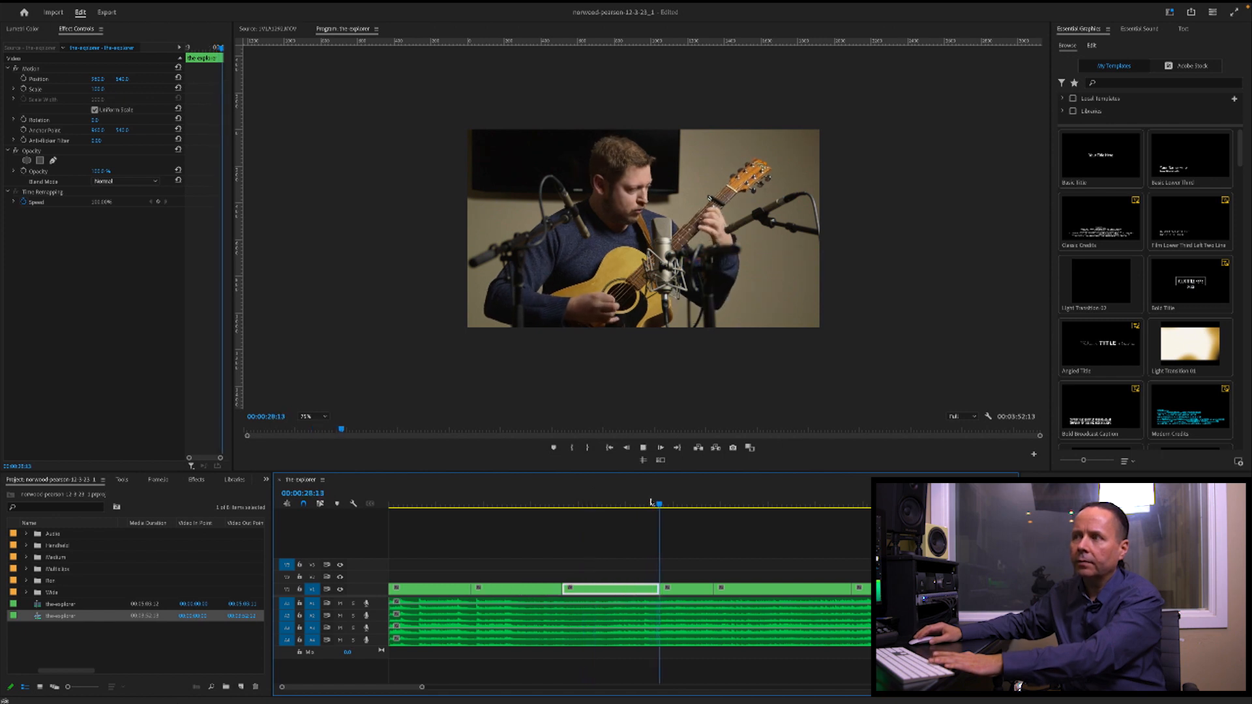
pyautogui.press('space')
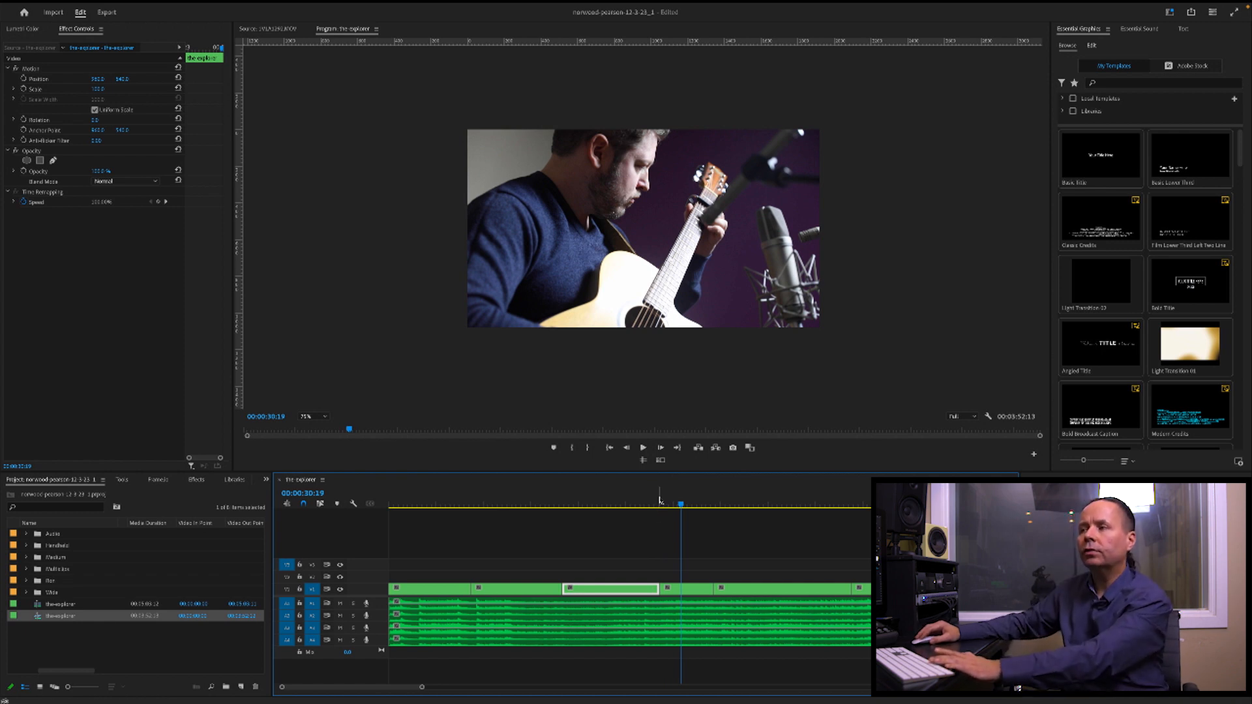
pyautogui.moveTo(660, 588); pyautogui.dragTo(671, 589)
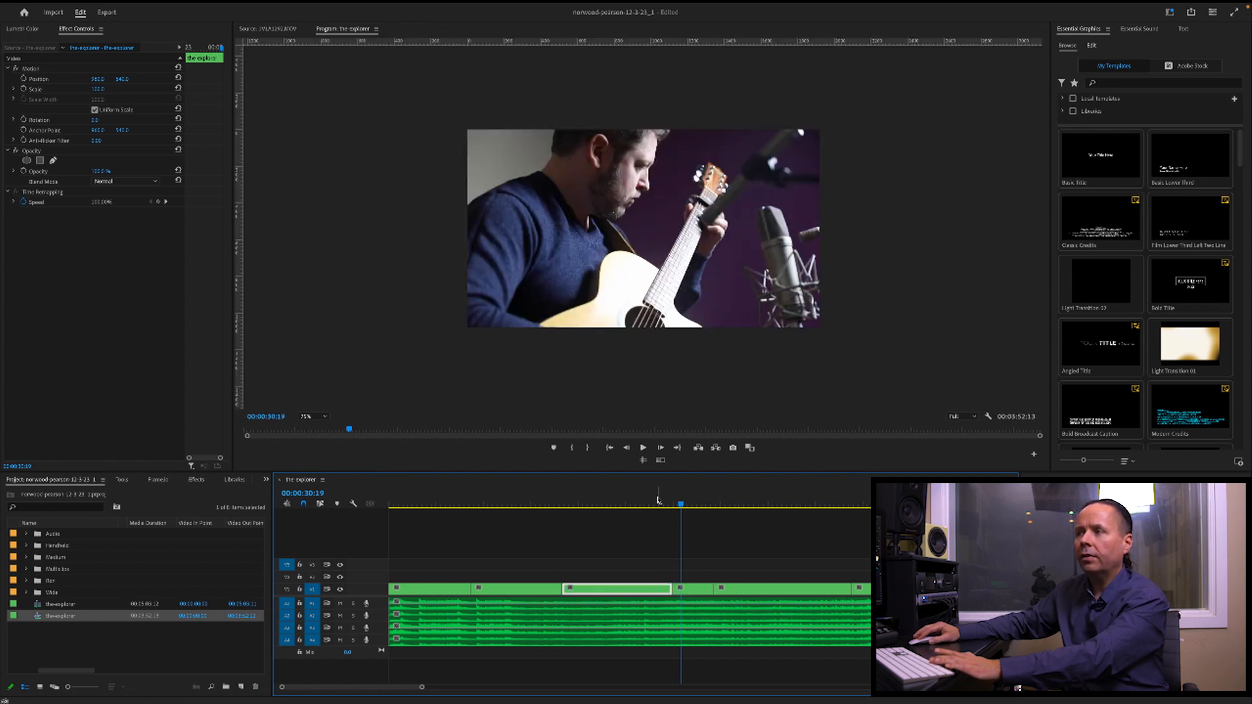
pyautogui.click(648, 503)
pyautogui.press('space')
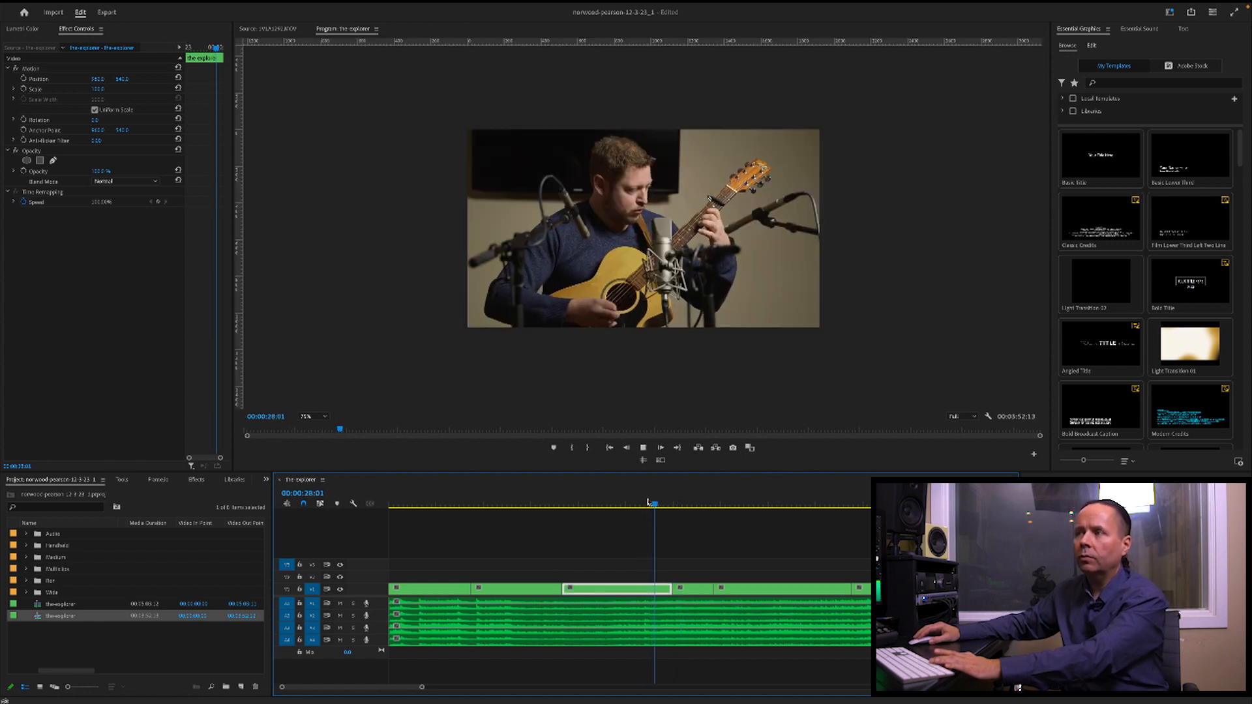
# Step: Review the fourth cut, from handheld to wide, roll it about three seconds later, and play across it
pyautogui.press('space')
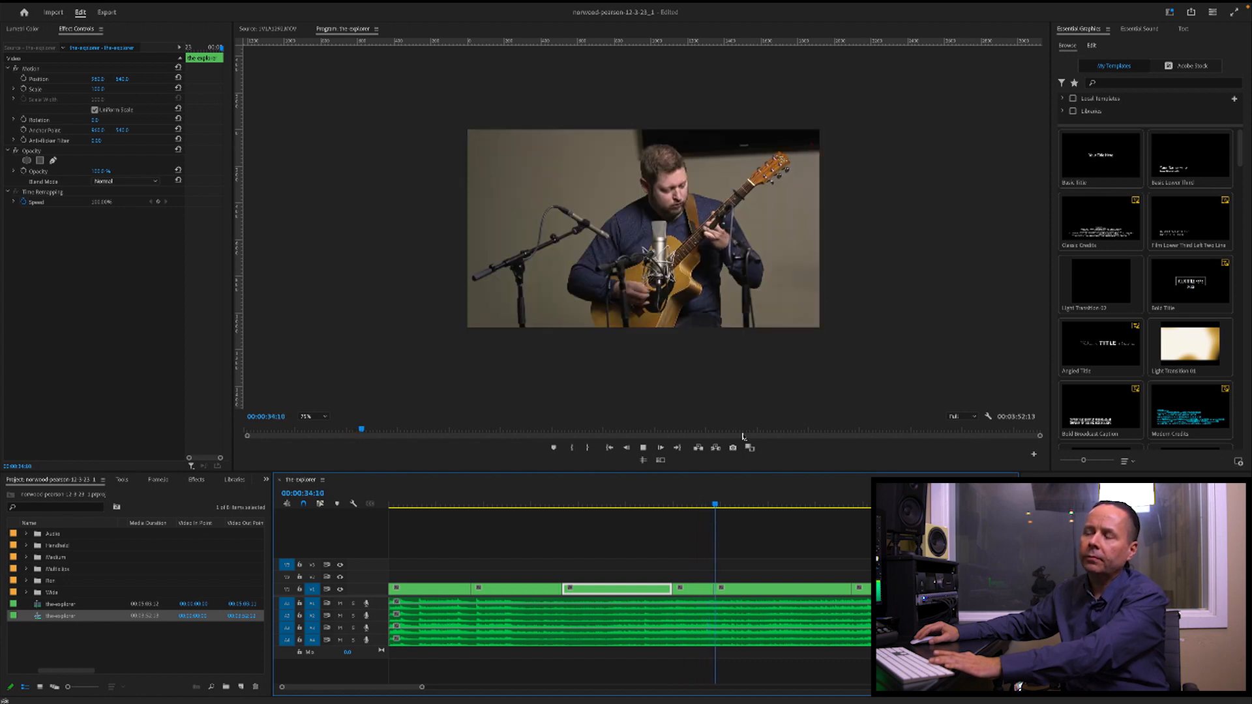
pyautogui.press('space')
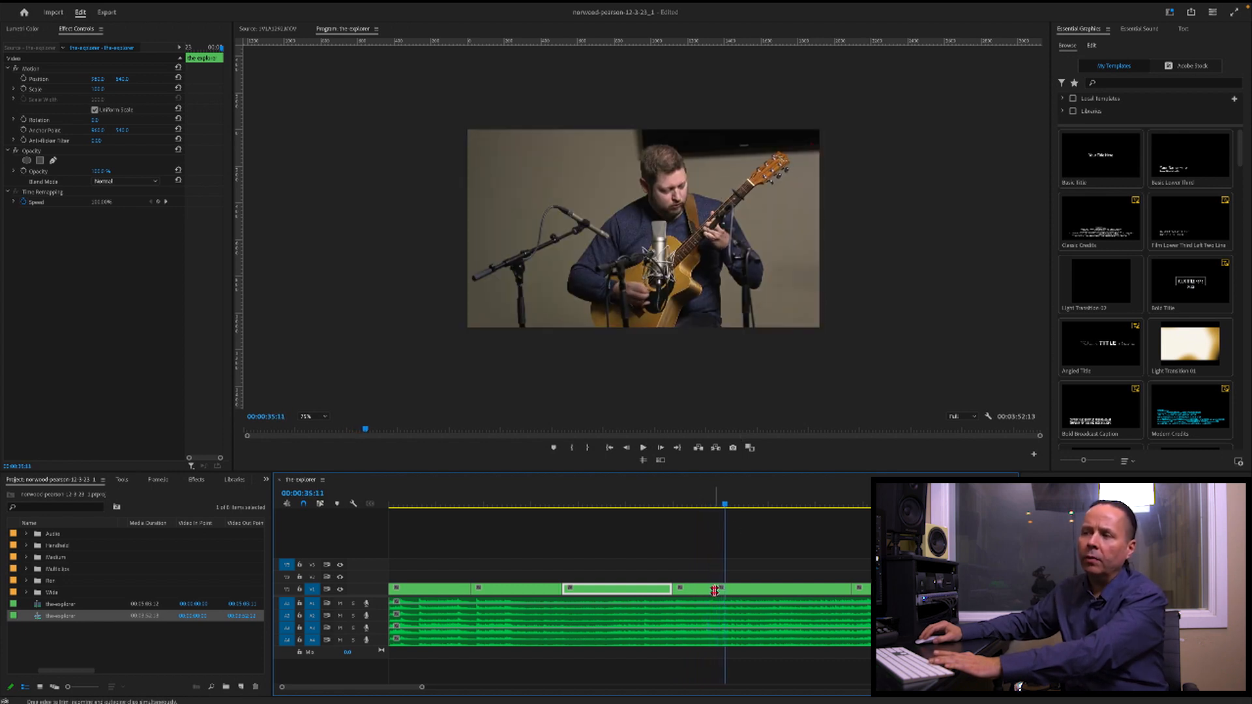
pyautogui.click(707, 503)
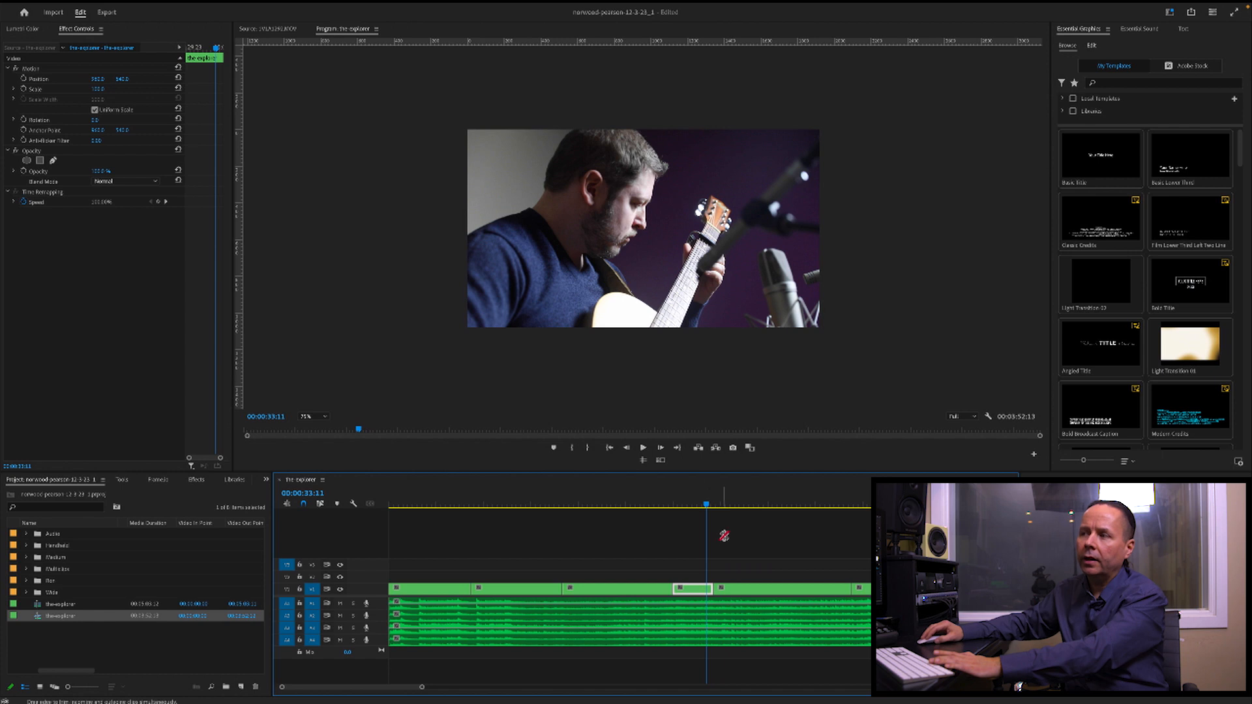
pyautogui.moveTo(721, 587); pyautogui.dragTo(754, 577)
pyautogui.press('space')
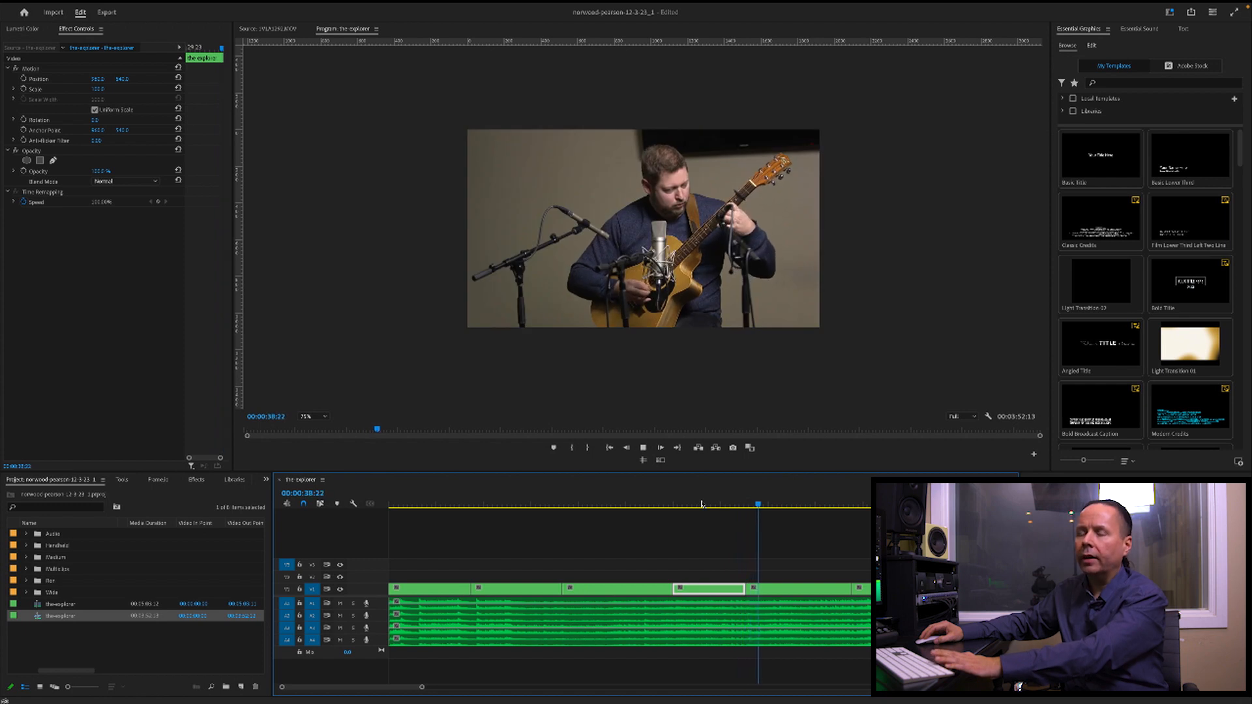
pyautogui.press('space')
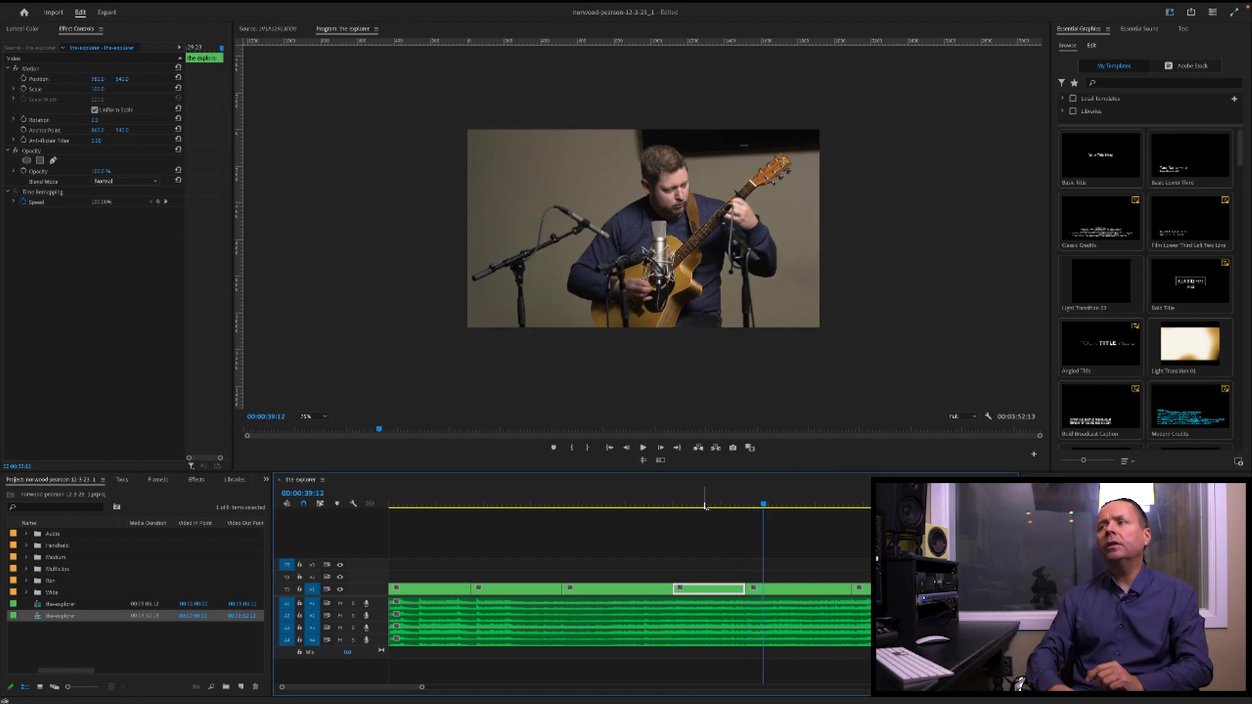